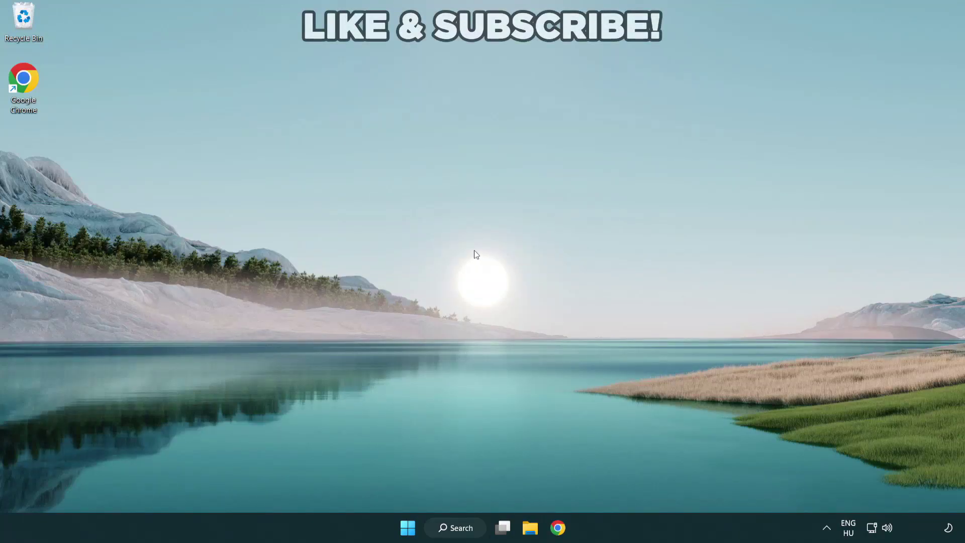
# Search Windows for 'device manager' and launch Device Manager from the results
pyautogui.click(454, 530)
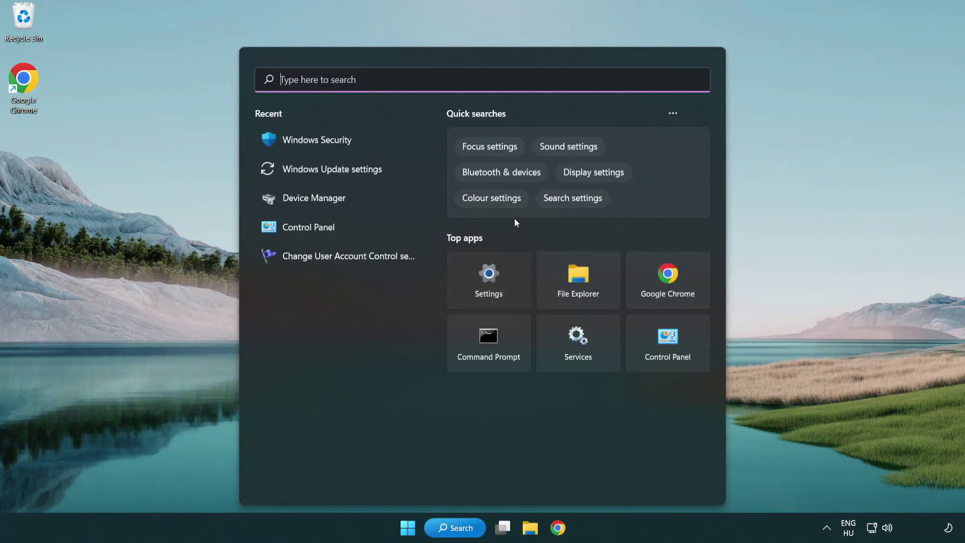
pyautogui.write('device manager')
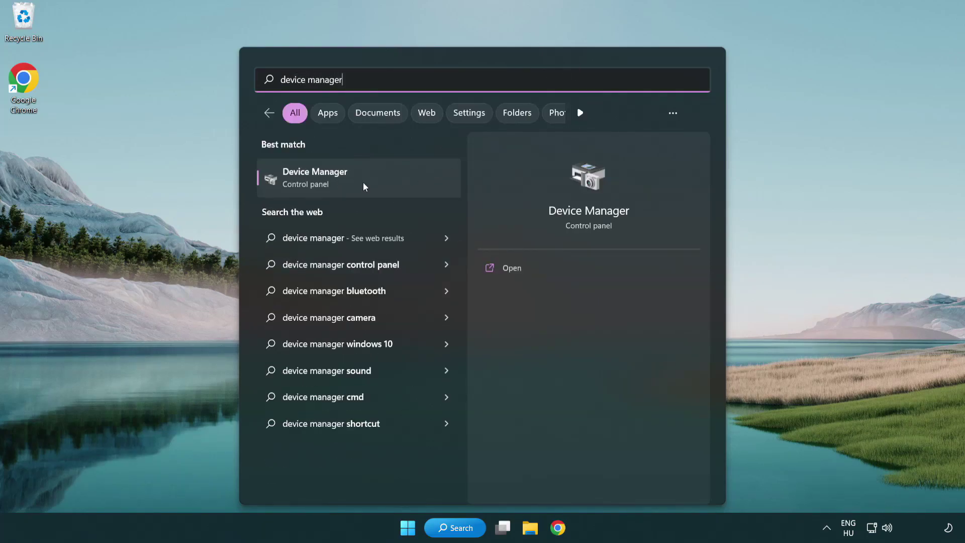
pyautogui.click(386, 184)
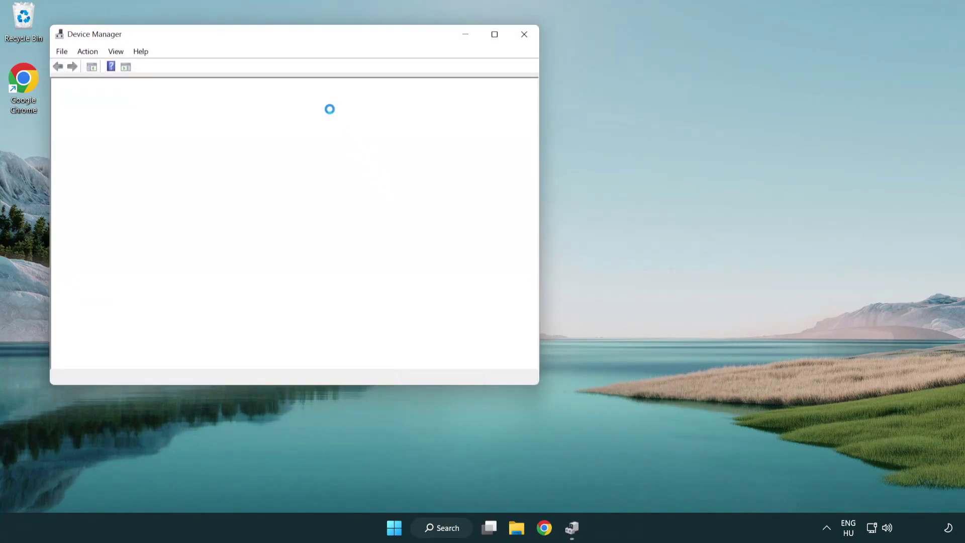
# Expand Display adapters and bring up the context menu for the VMware SVGA 3D adapter
pyautogui.moveTo(264, 38); pyautogui.dragTo(424, 98)
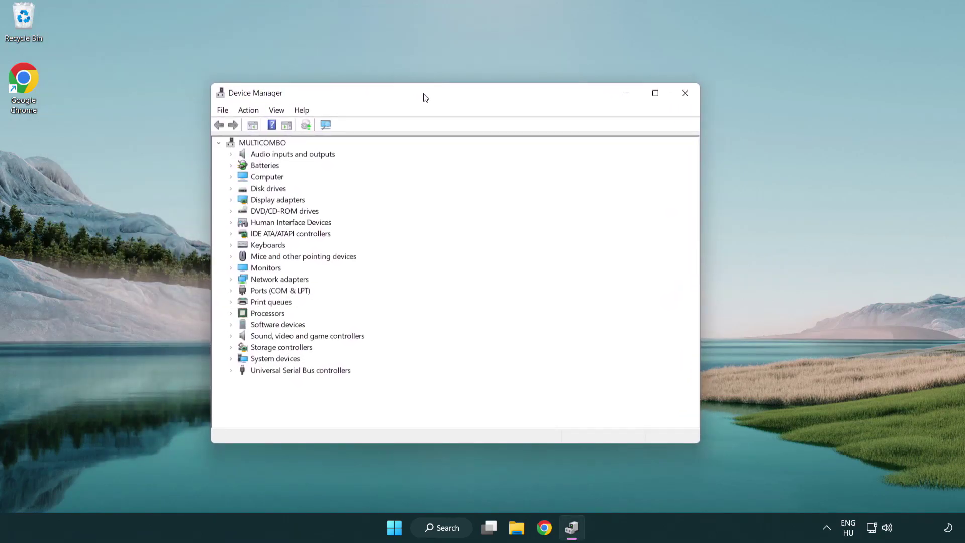
pyautogui.click(253, 202)
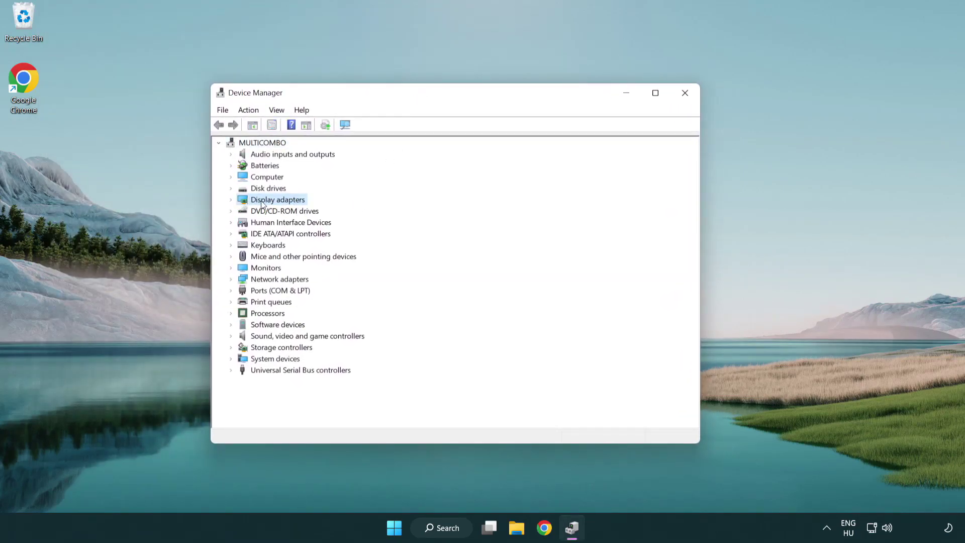
pyautogui.click(232, 200)
pyautogui.click(268, 212)
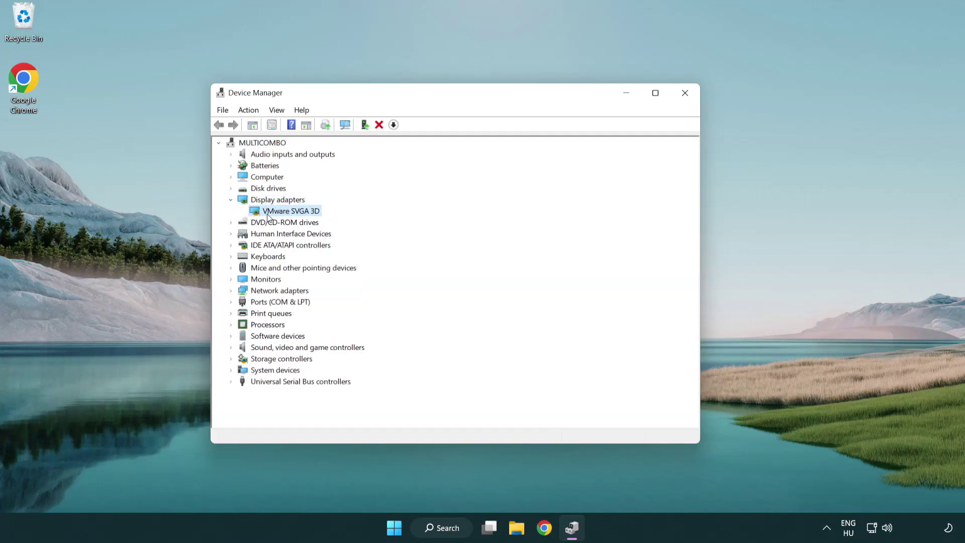
pyautogui.rightClick(288, 215)
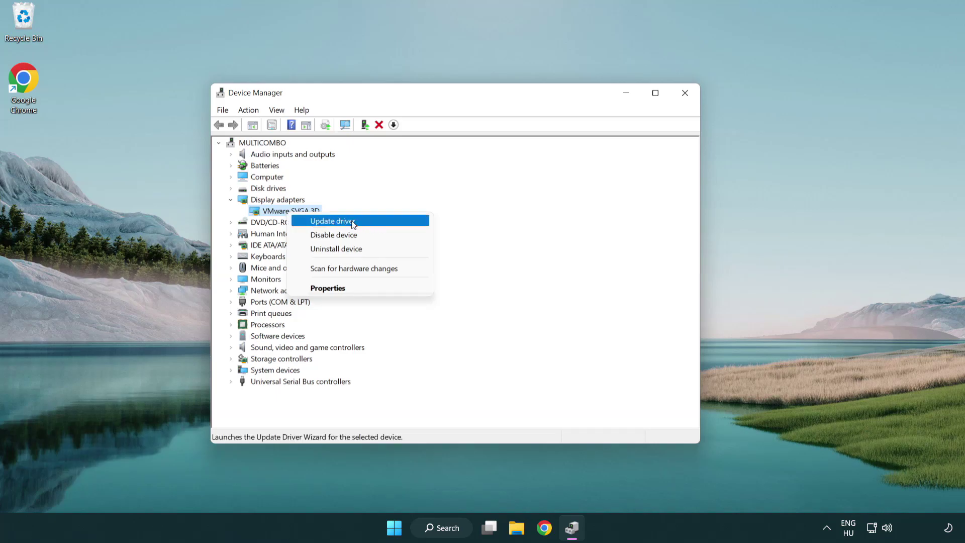
# Update the VMware SVGA 3D driver automatically (best driver already installed), then close Device Manager
pyautogui.click(381, 224)
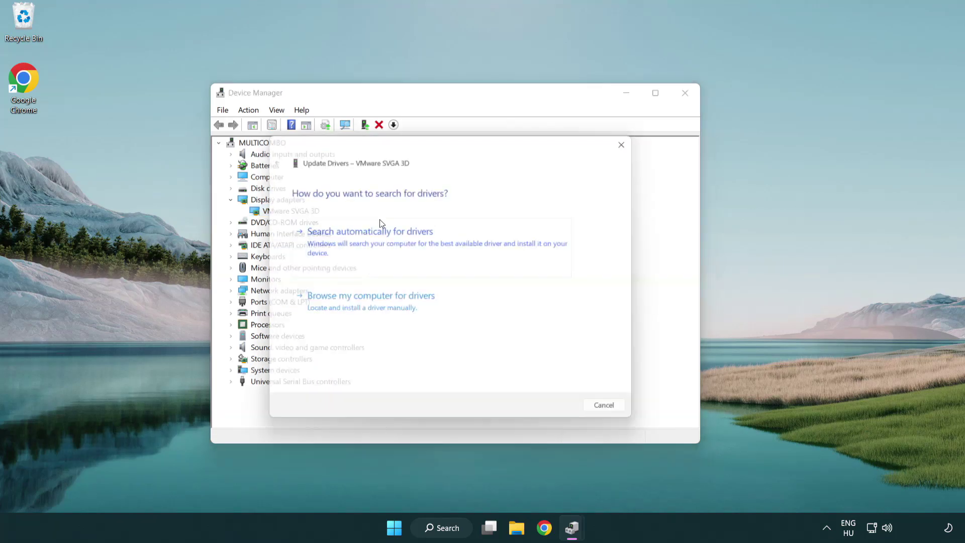
pyautogui.moveTo(401, 147); pyautogui.dragTo(422, 137)
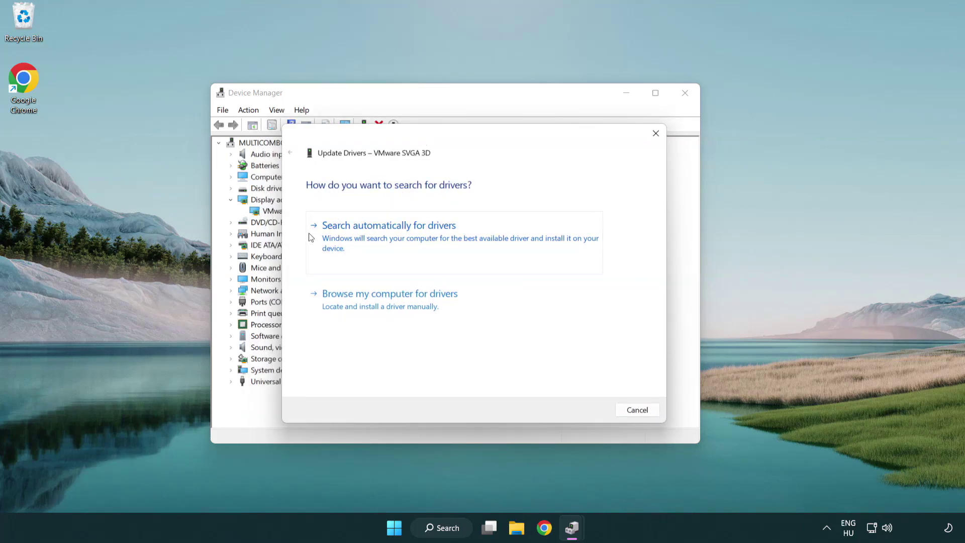
pyautogui.click(427, 239)
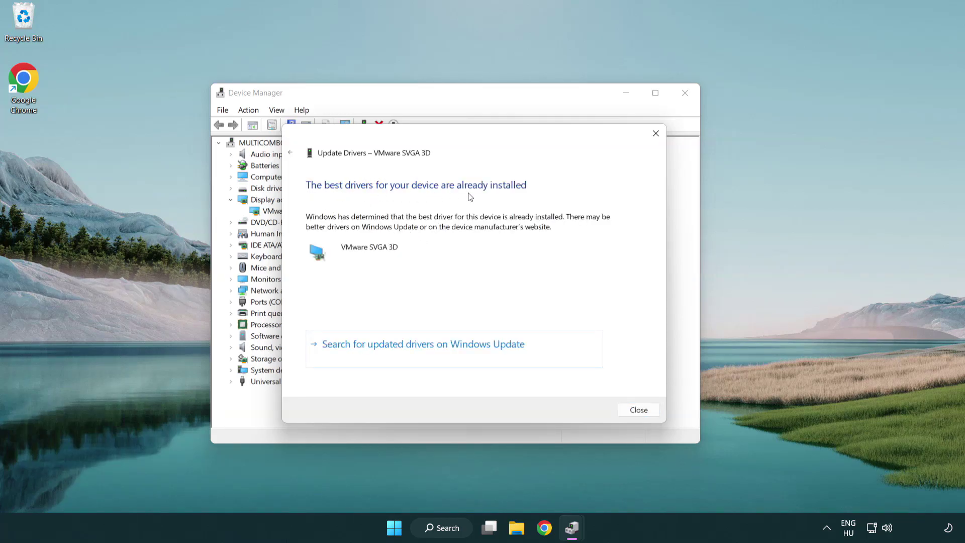
pyautogui.click(639, 410)
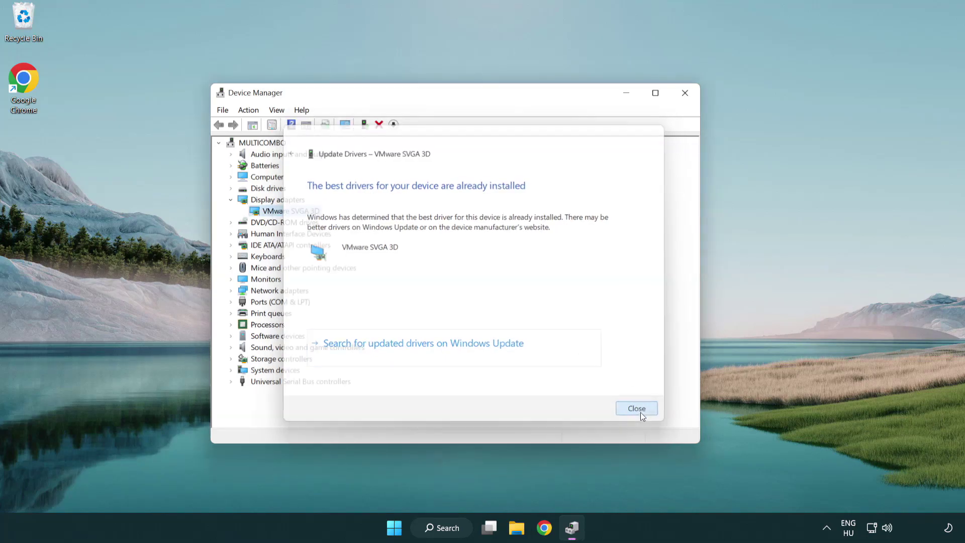
pyautogui.click(685, 93)
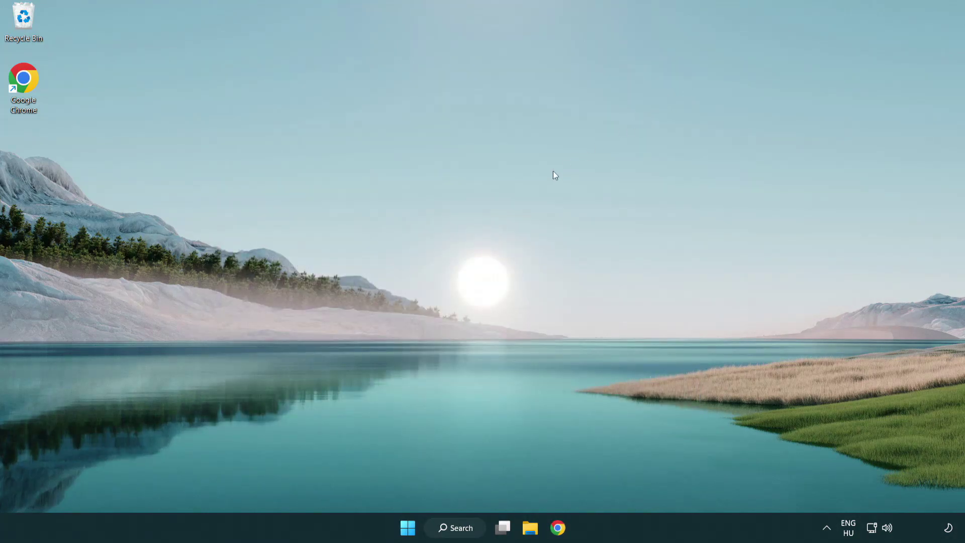
# Search Windows for 'update' and open the Windows Update settings page
pyautogui.click(463, 526)
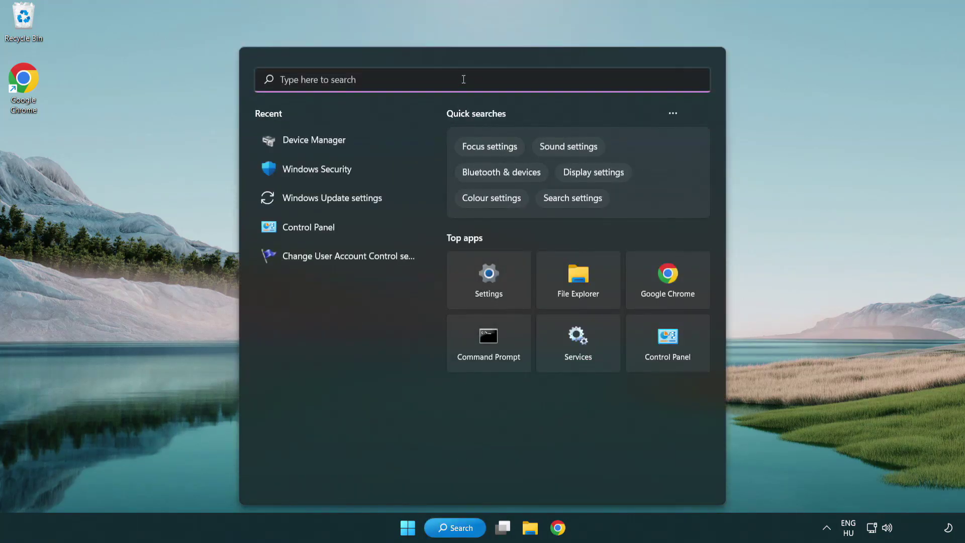
pyautogui.write('update')
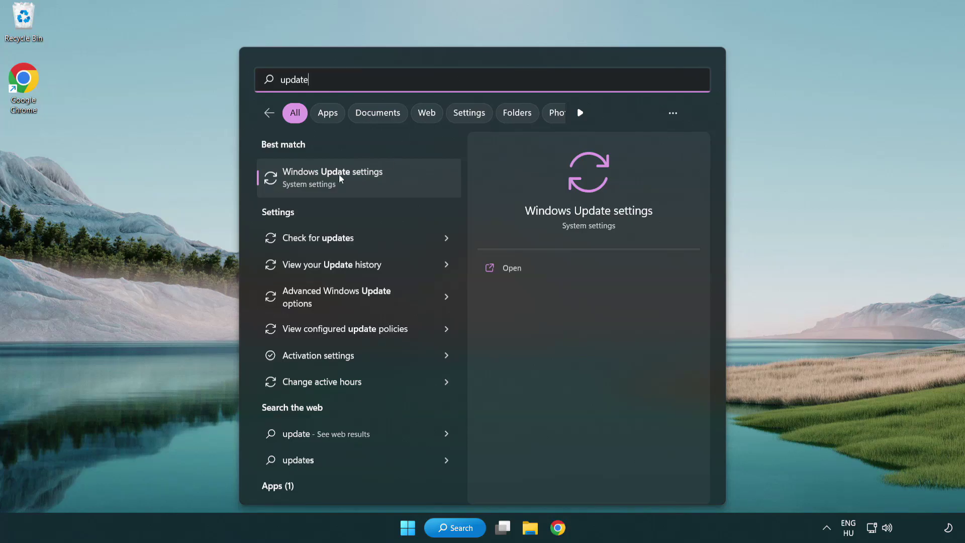
pyautogui.click(377, 183)
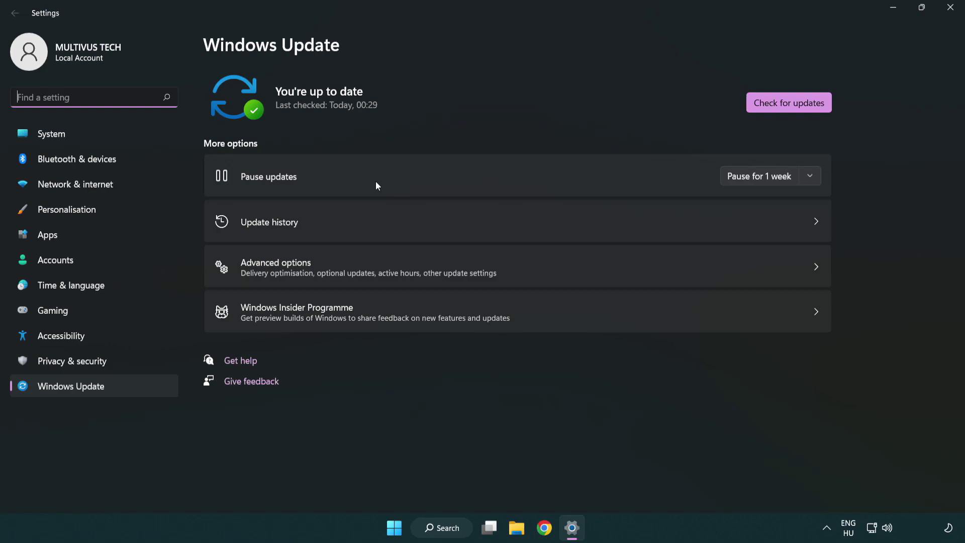
# Check for Windows updates again, confirming the PC is up to date
pyautogui.click(807, 108)
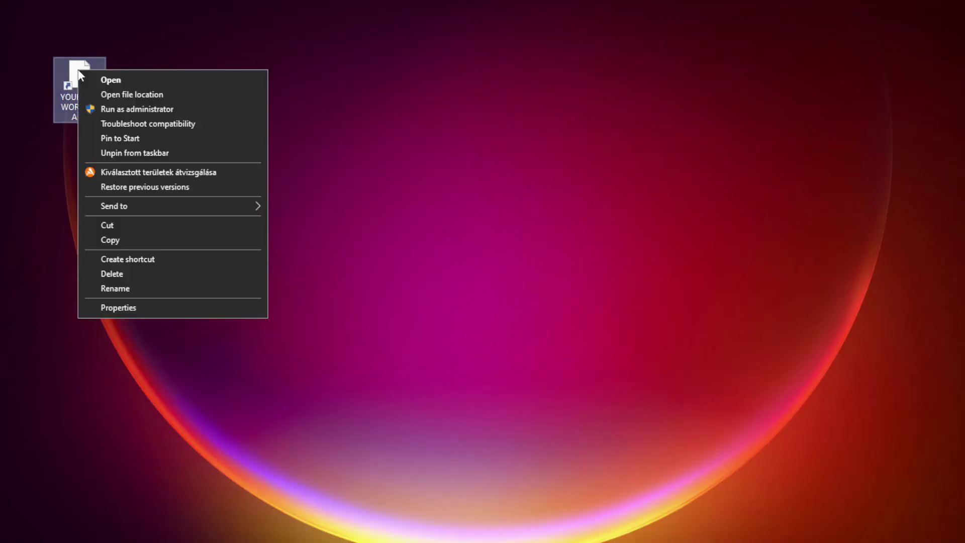
# Open the Properties of the YOUR NOT WORKING APP desktop shortcut and centre the dialog
pyautogui.click(194, 308)
pyautogui.moveTo(212, 80); pyautogui.dragTo(478, 104)
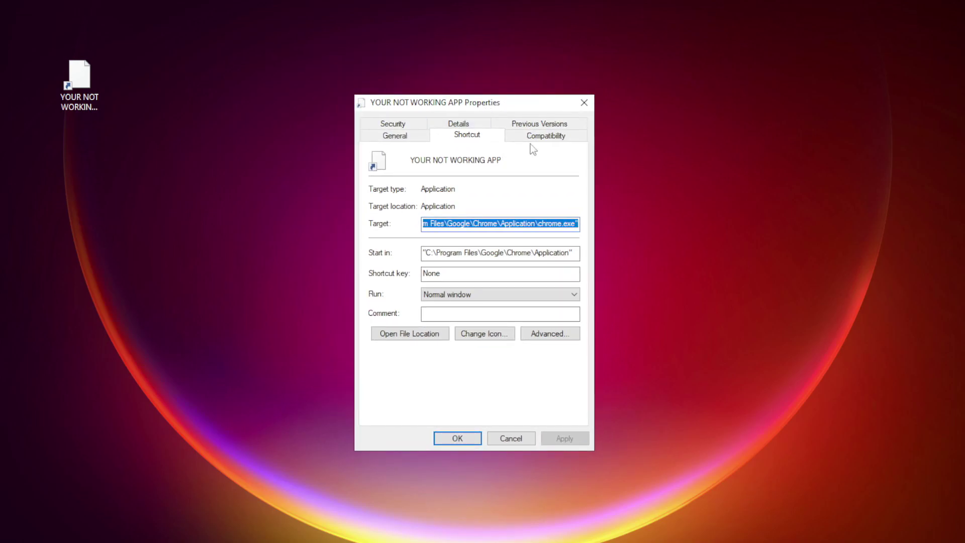
# Set the shortcut to Windows 8 compatibility mode with fullscreen optimizations disabled, and apply
pyautogui.click(565, 141)
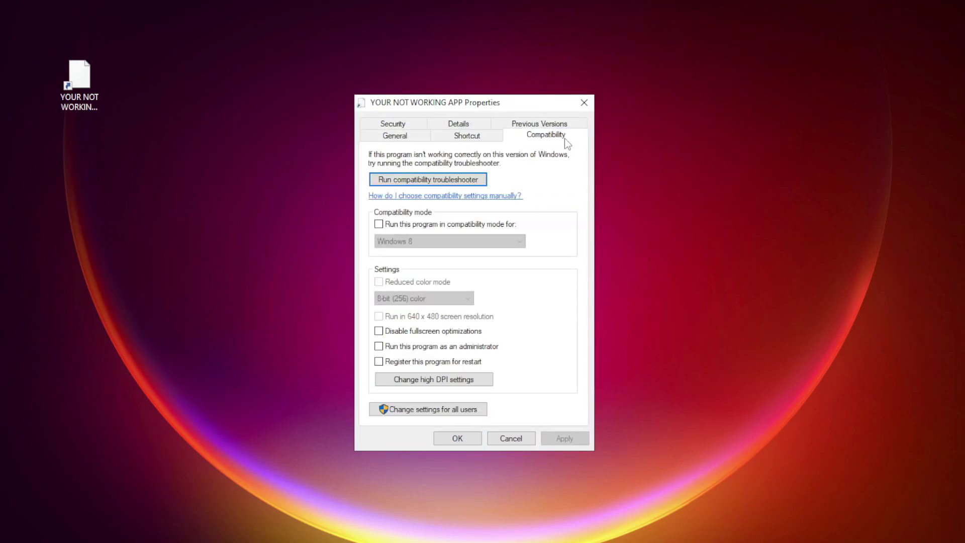
pyautogui.click(393, 229)
pyautogui.click(430, 242)
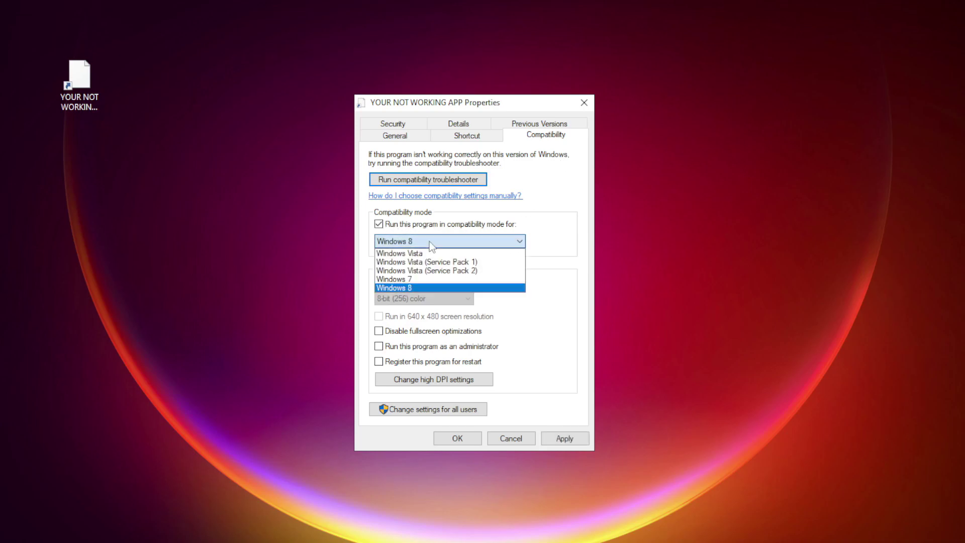
pyautogui.click(423, 287)
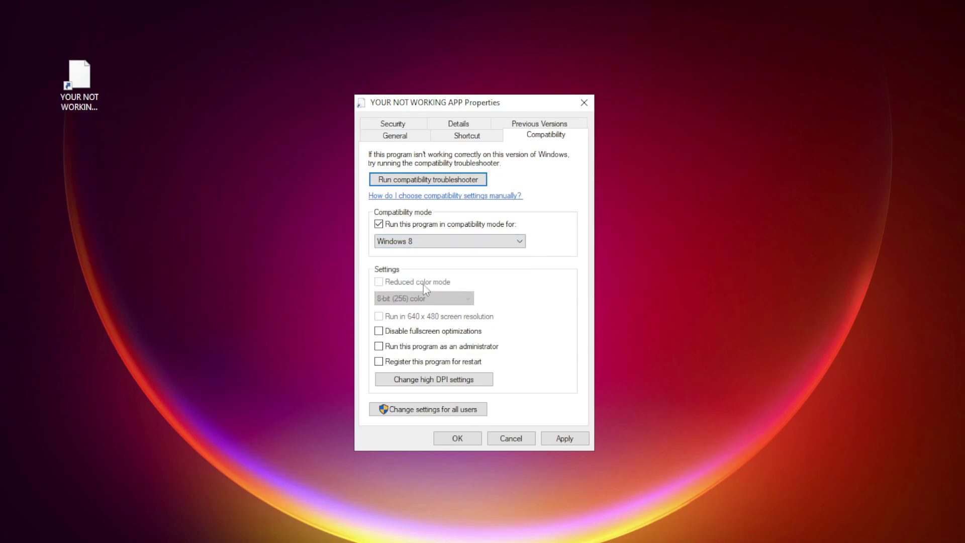
pyautogui.click(421, 334)
pyautogui.click(565, 439)
pyautogui.click(458, 440)
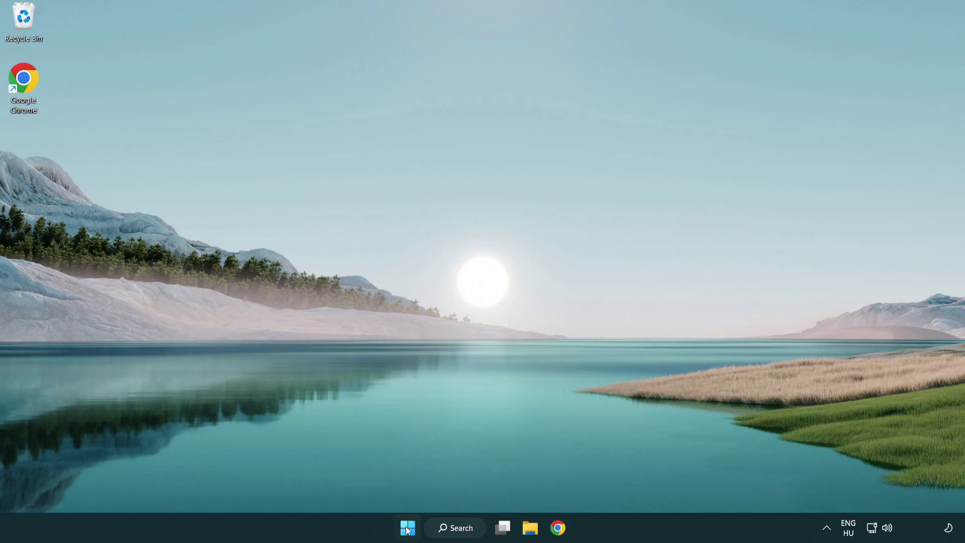
# Open Task Manager from the Start button's quick-access menu
pyautogui.rightClick(408, 531)
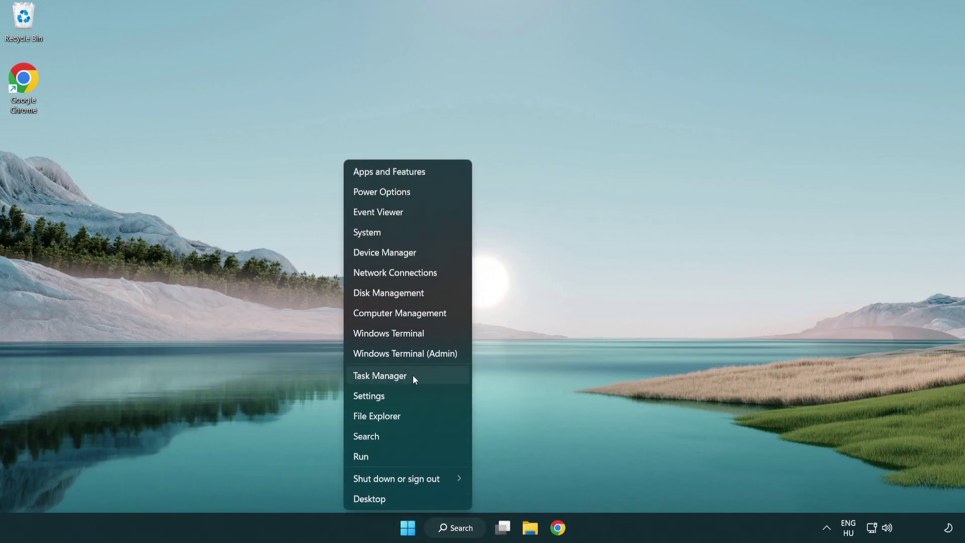
pyautogui.click(426, 377)
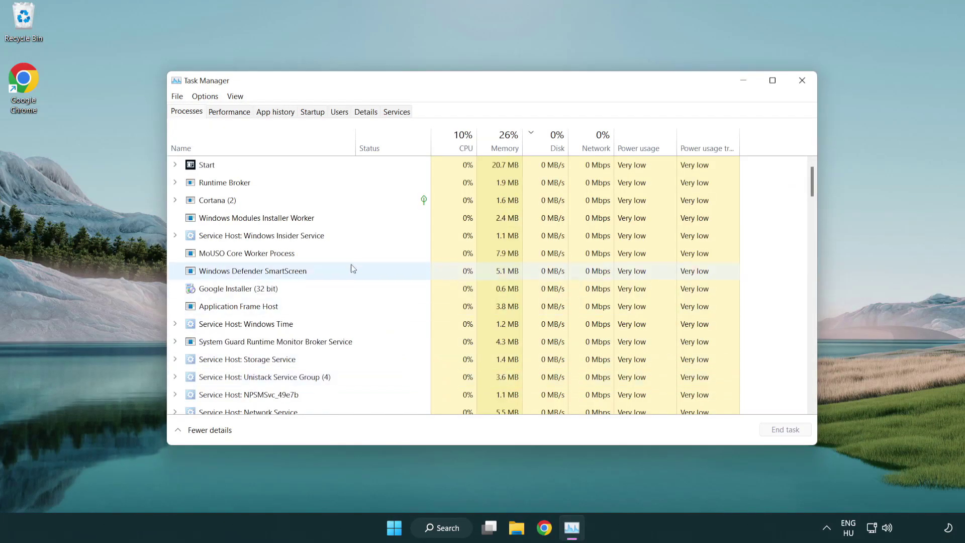
# Disable Terminal, Phone Link, Cortana and Windows Security notifications on the Startup tab
pyautogui.click(315, 113)
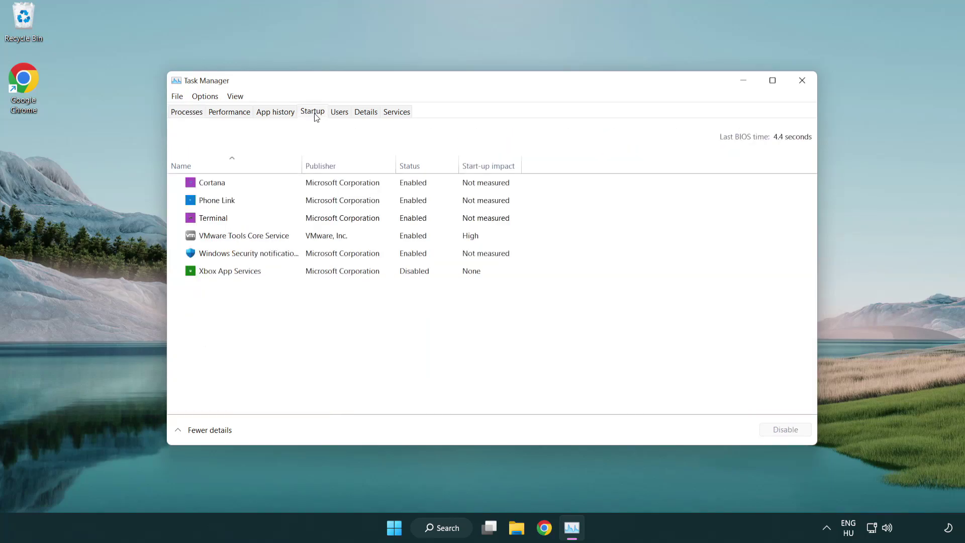
pyautogui.click(316, 219)
pyautogui.click(761, 429)
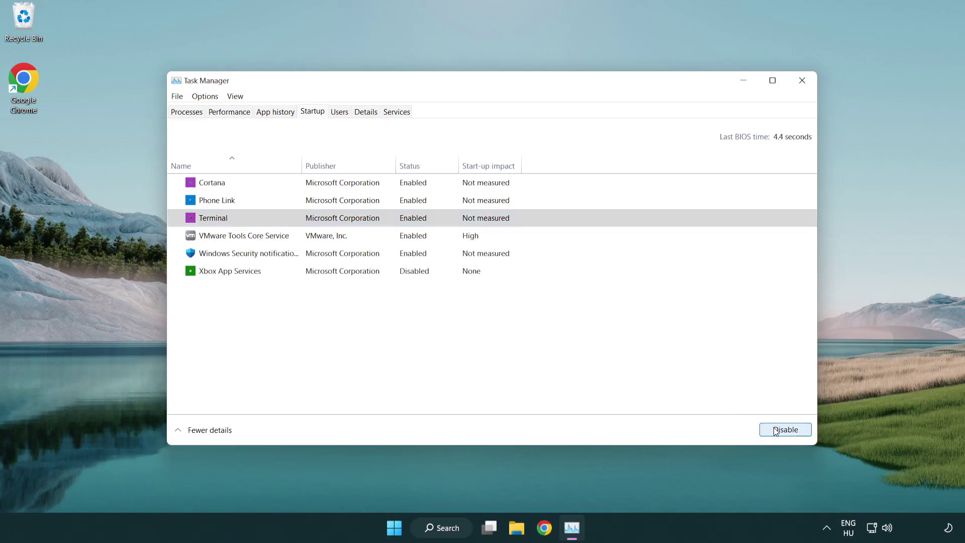
pyautogui.click(402, 201)
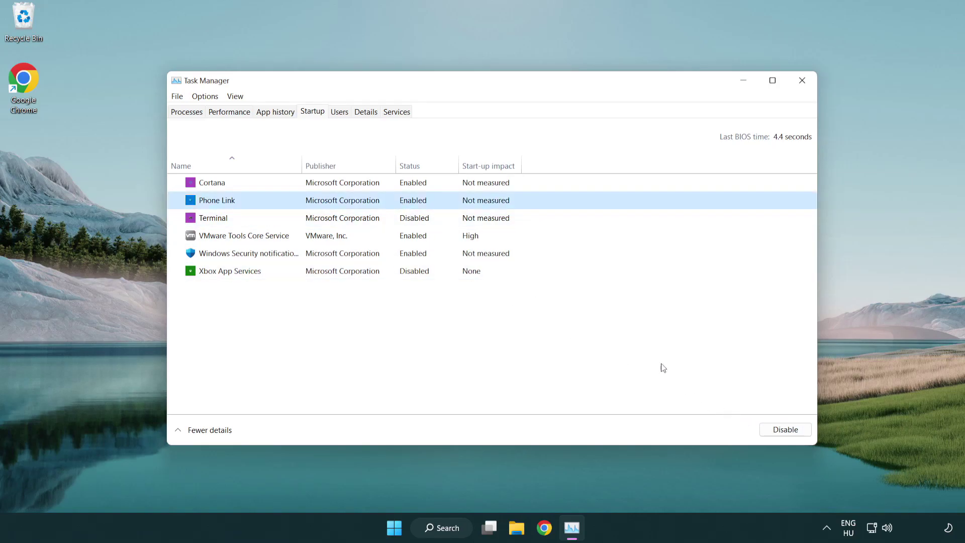
pyautogui.click(783, 431)
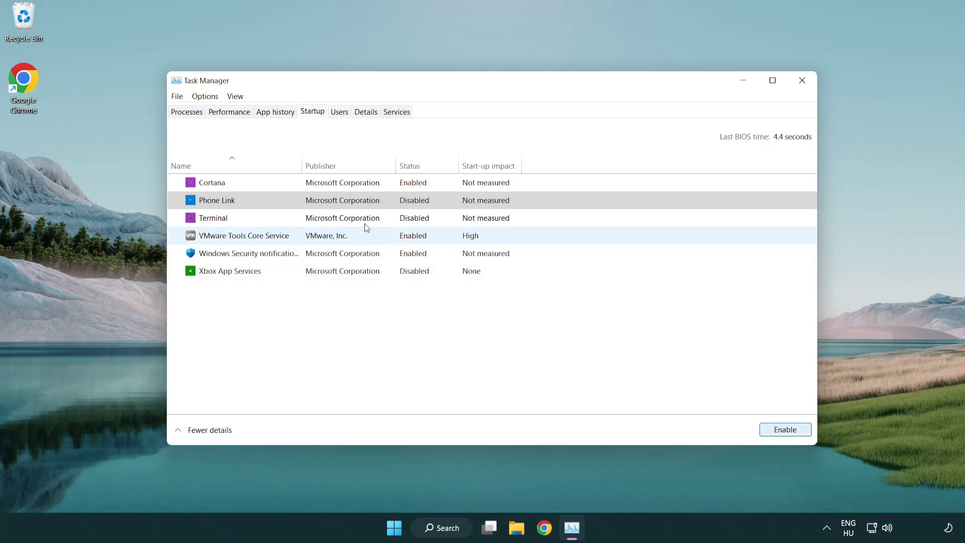
pyautogui.click(345, 188)
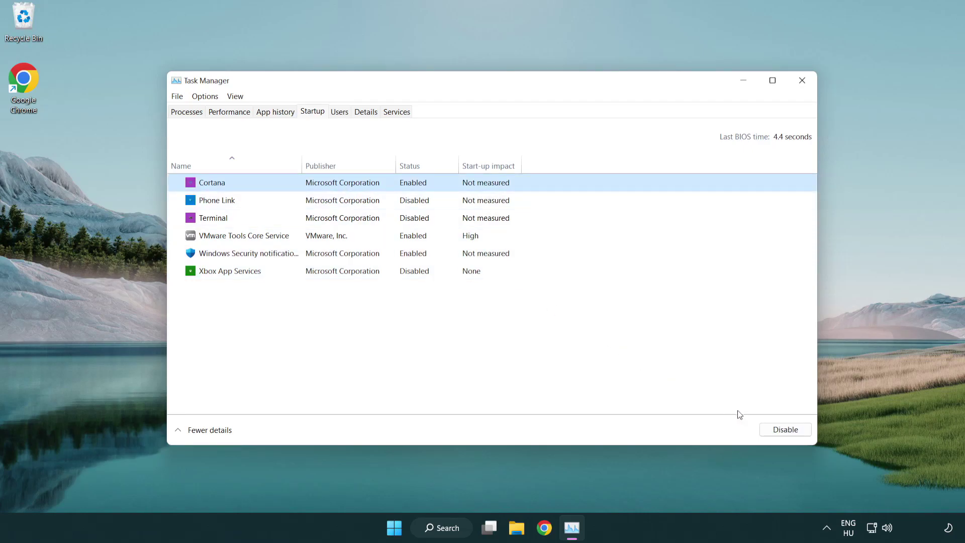
pyautogui.click(782, 430)
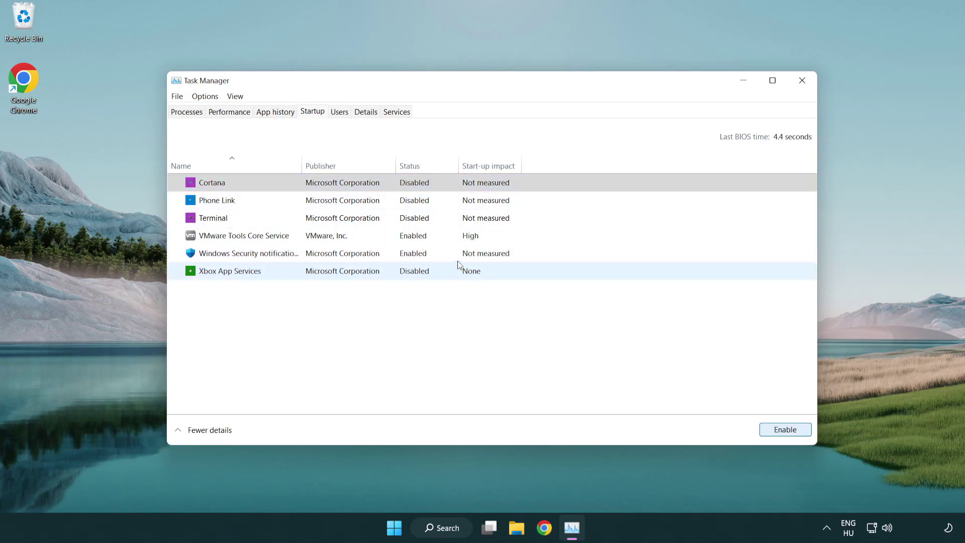
pyautogui.click(458, 257)
pyautogui.click(779, 431)
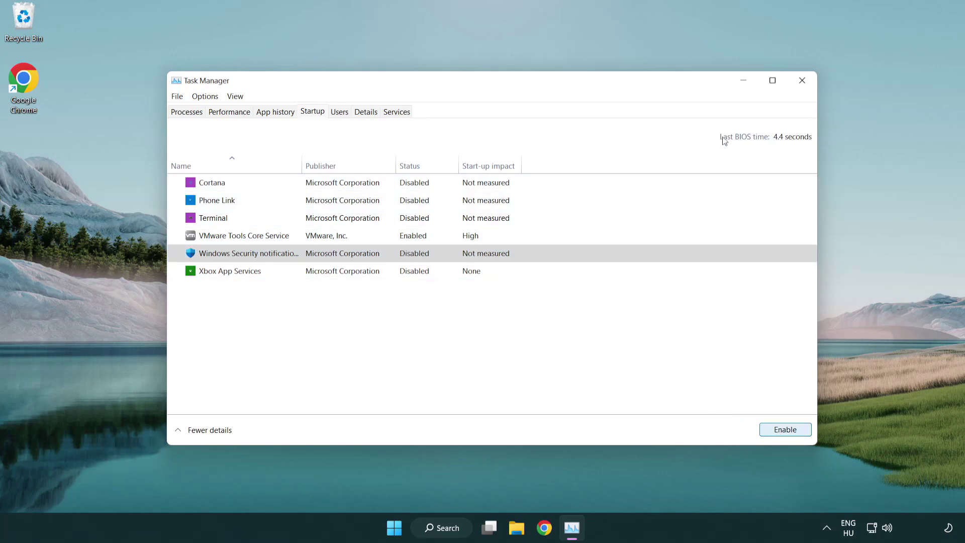
# Close Task Manager and download the DirectX End-User Runtime Web Installer (dxwebsetup.exe) in the browser
pyautogui.click(804, 84)
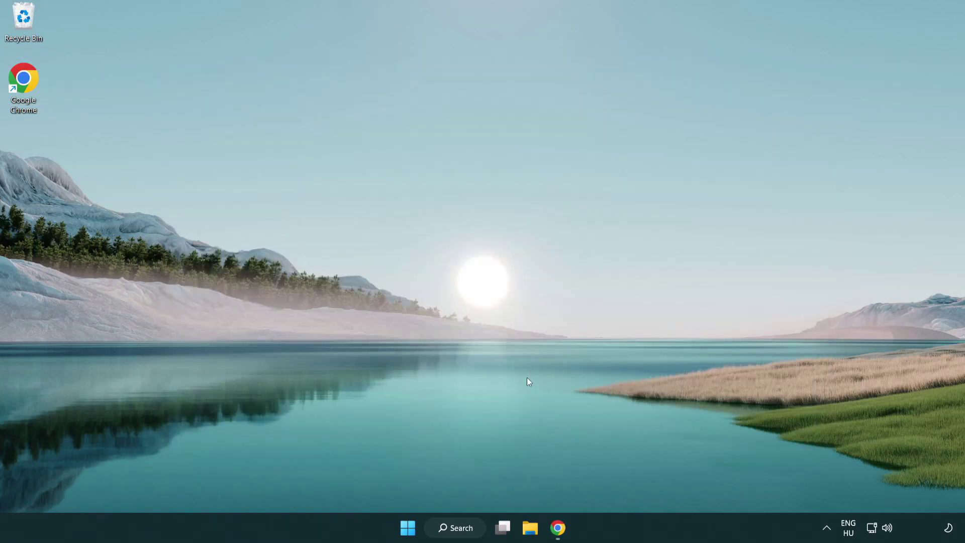
pyautogui.click(559, 529)
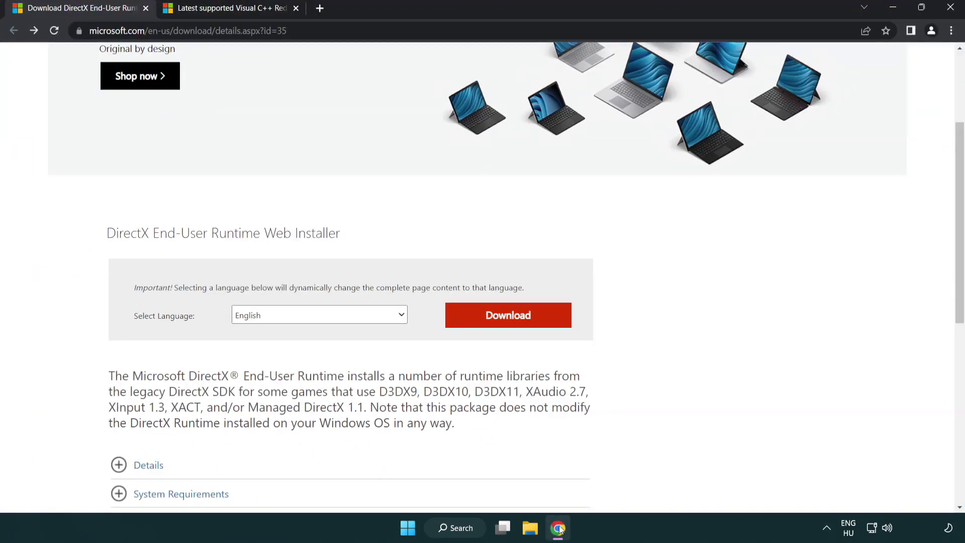
pyautogui.scroll(3, 399, 431)
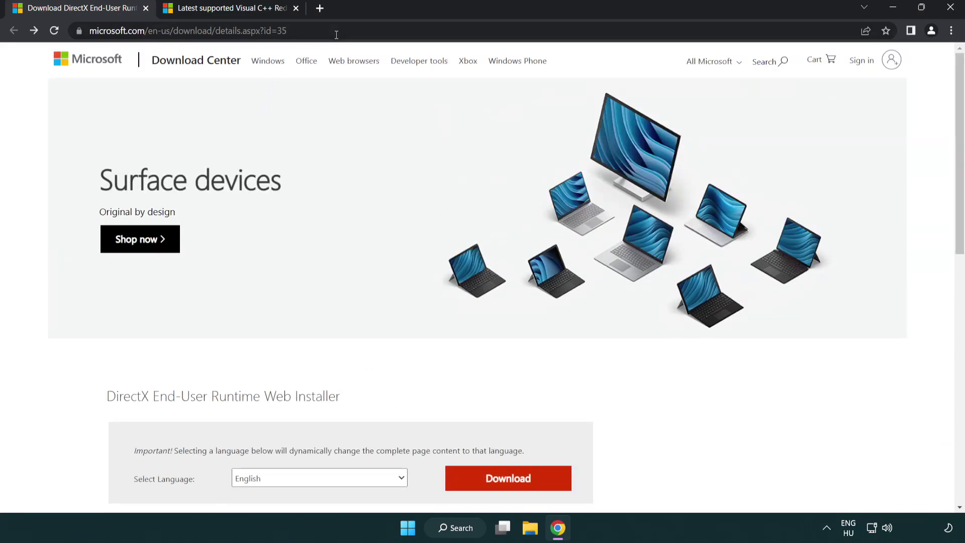
pyautogui.click(96, 23)
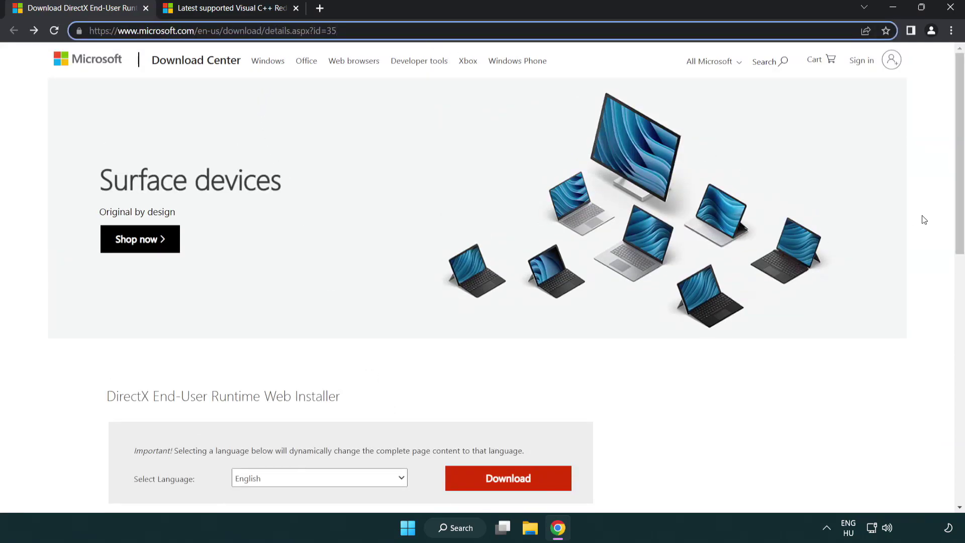
pyautogui.click(926, 219)
pyautogui.moveTo(951, 220); pyautogui.dragTo(951, 282)
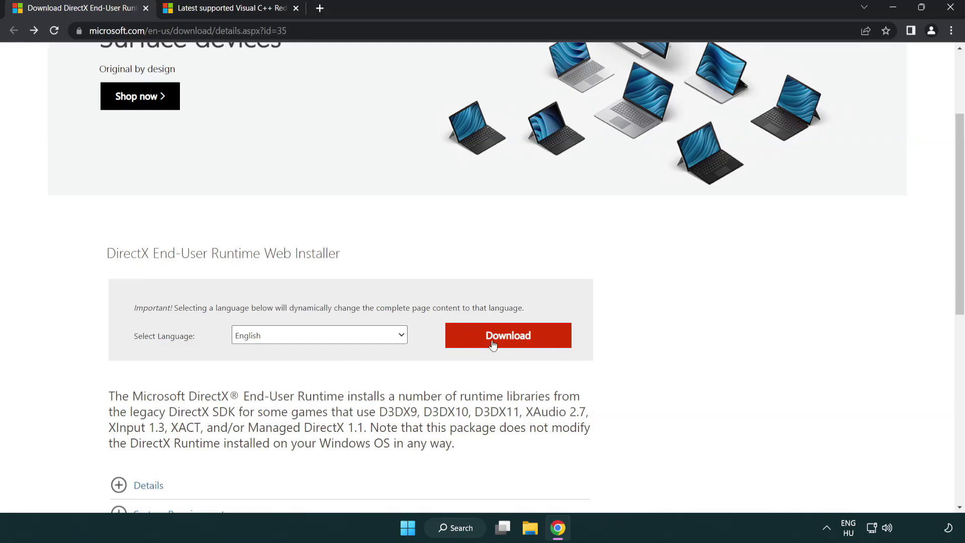
pyautogui.click(512, 345)
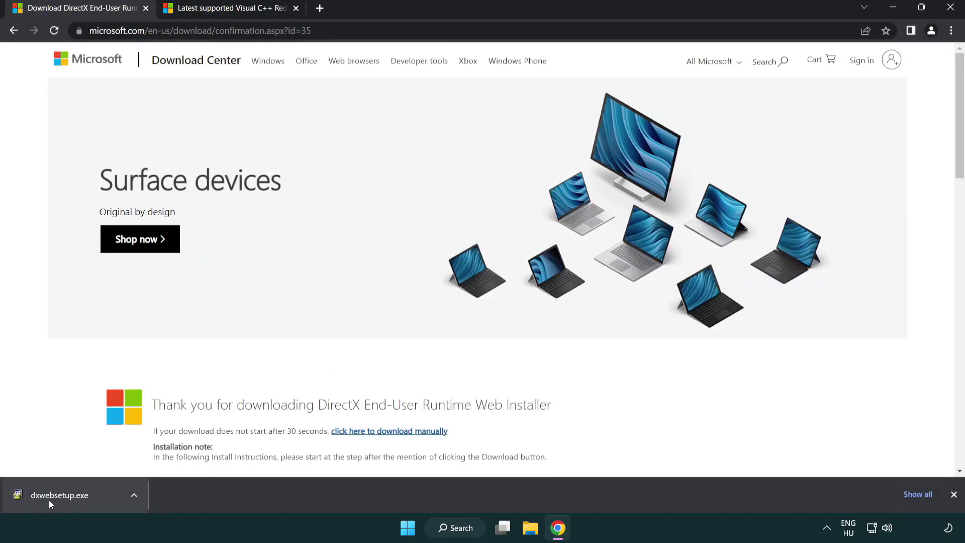
# Run dxwebsetup.exe, accept the license, decline the Bing Bar, and finish the DirectX setup
pyautogui.click(62, 496)
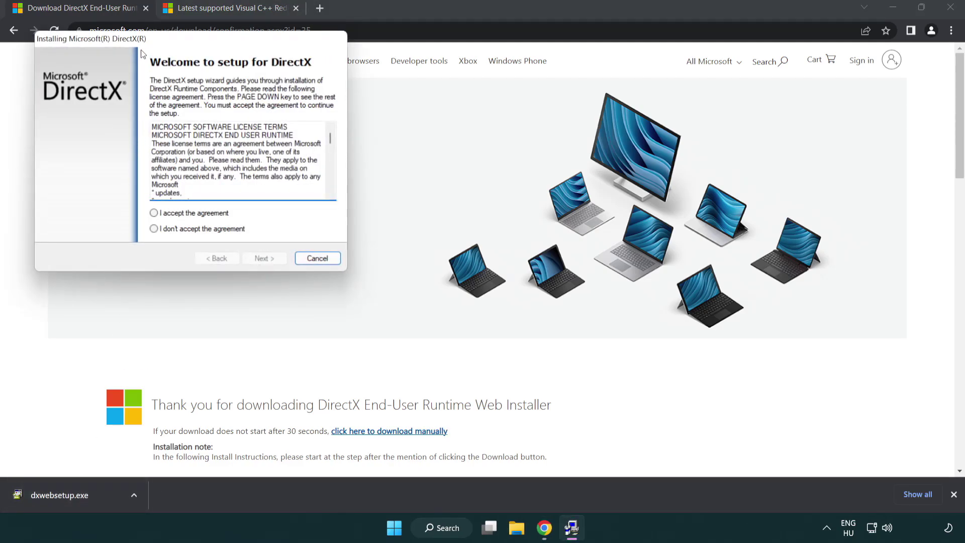
pyautogui.moveTo(142, 54); pyautogui.dragTo(426, 154)
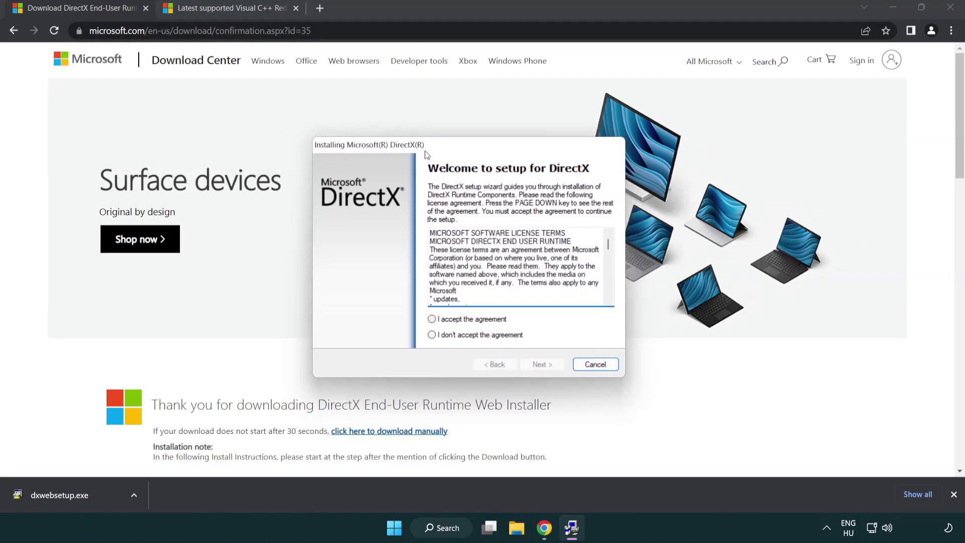
pyautogui.moveTo(609, 250); pyautogui.dragTo(608, 291)
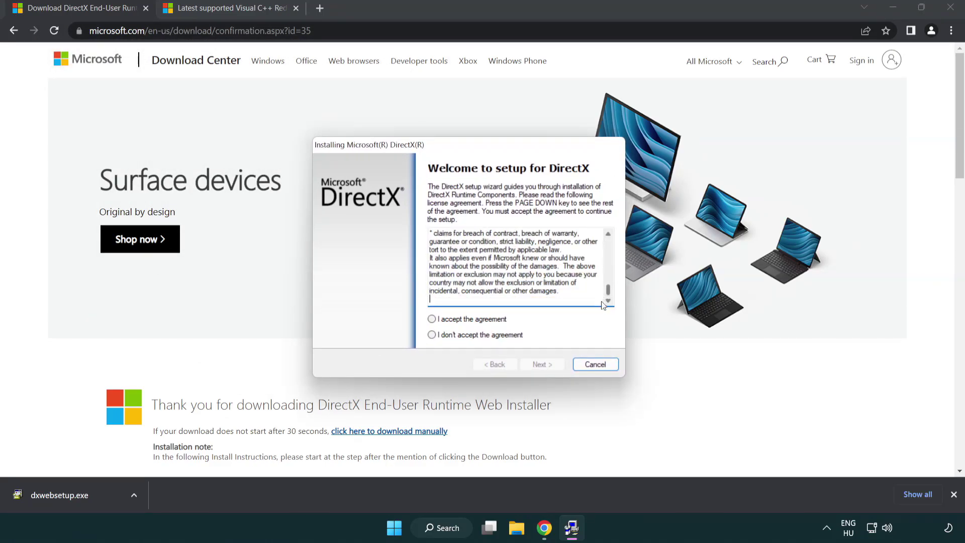
pyautogui.click(432, 320)
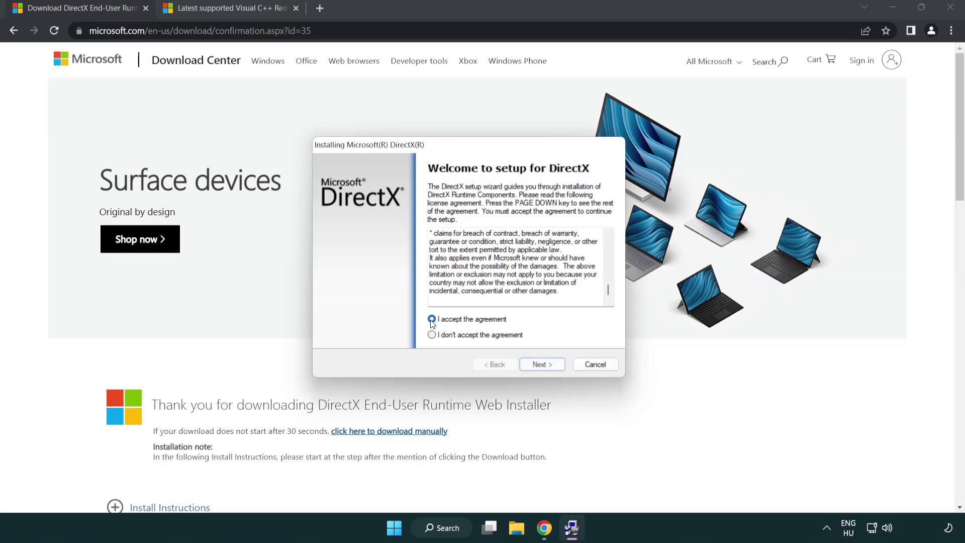
pyautogui.click(542, 364)
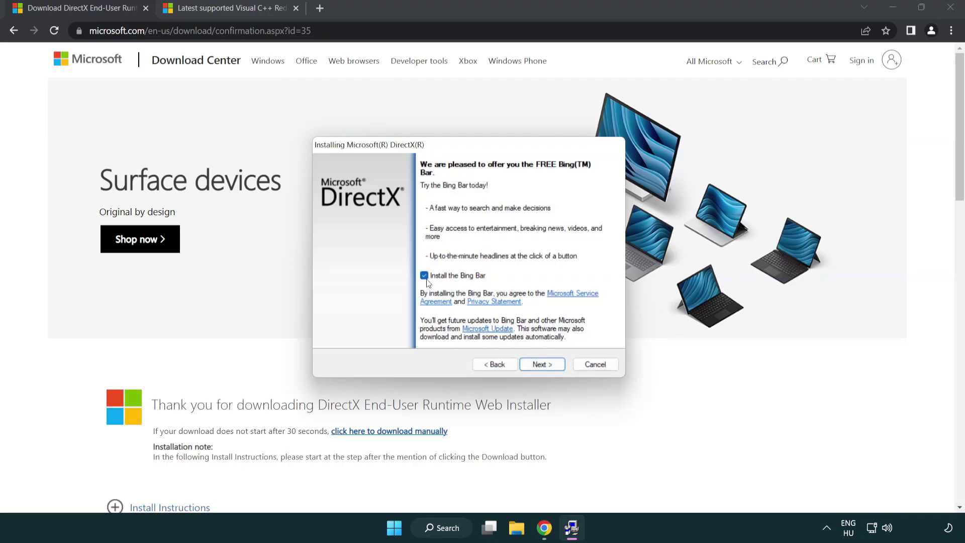
pyautogui.click(547, 367)
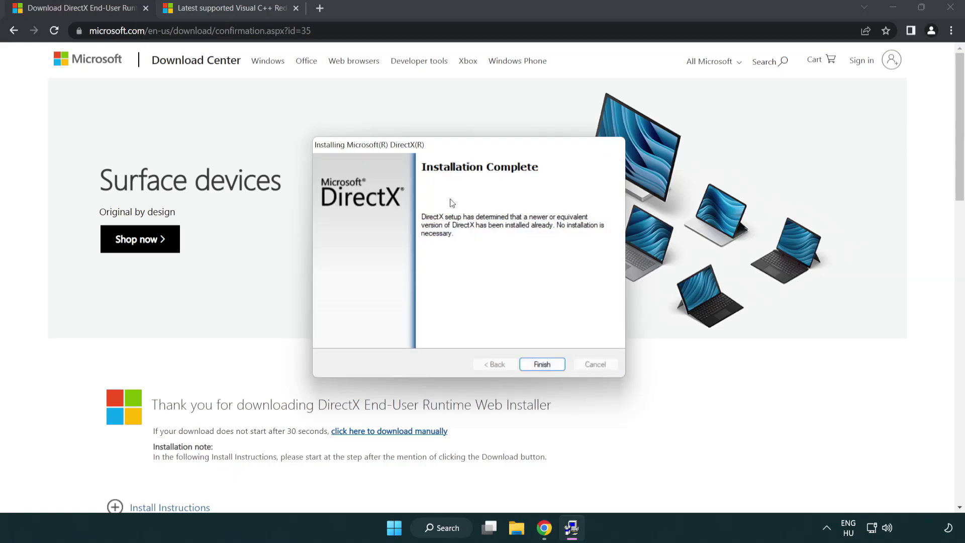
pyautogui.click(543, 363)
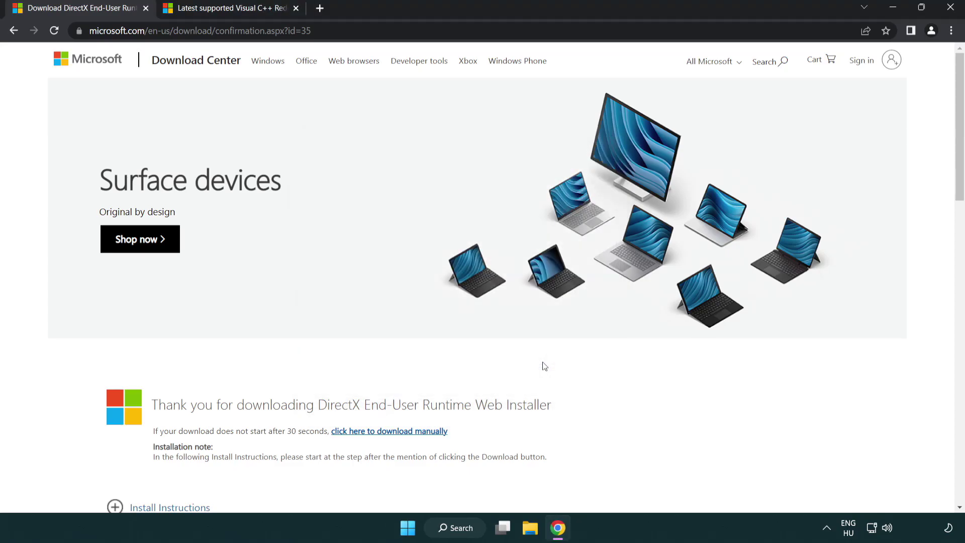
# Close the DirectX page and scroll to the Visual C++ redistributable download table
pyautogui.click(146, 8)
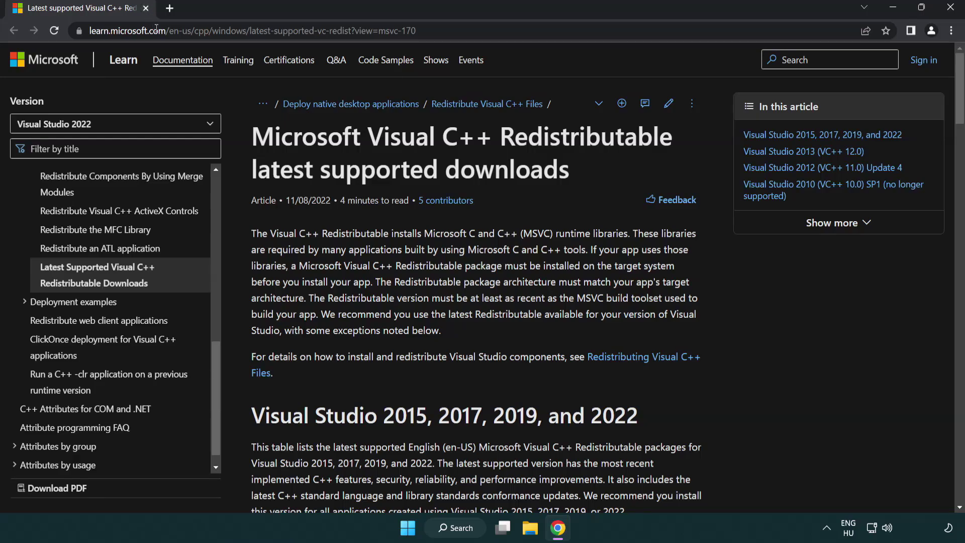
pyautogui.moveTo(447, 31); pyautogui.dragTo(171, 27)
pyautogui.click(516, 34)
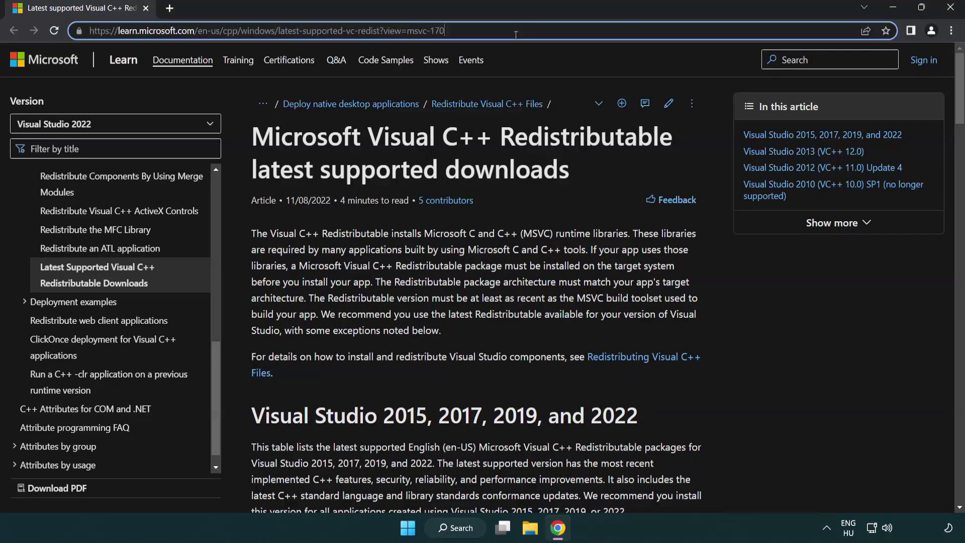
pyautogui.click(497, 165)
pyautogui.scroll(-6, 497, 165)
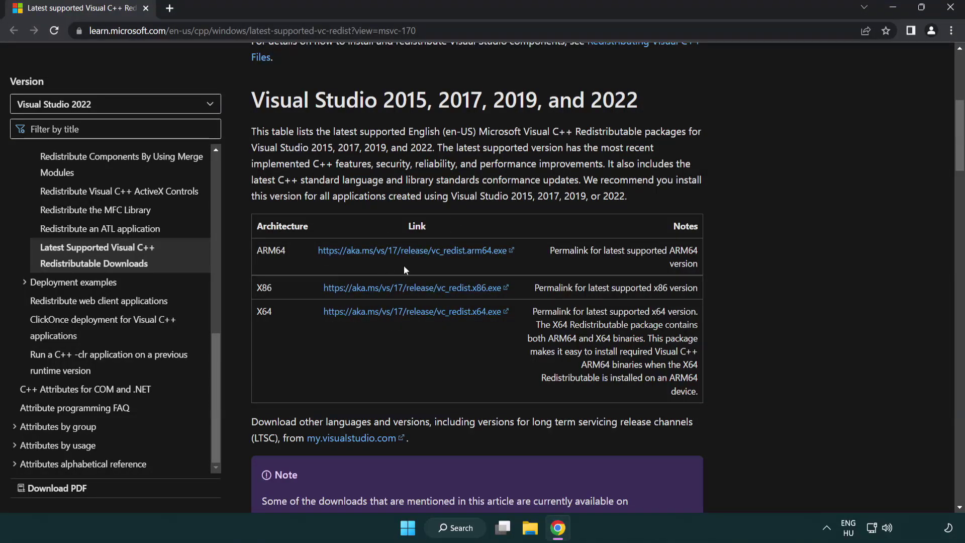
# Download the ARM64, x86 and x64 vc_redist installers and launch the ARM64 one
pyautogui.click(393, 252)
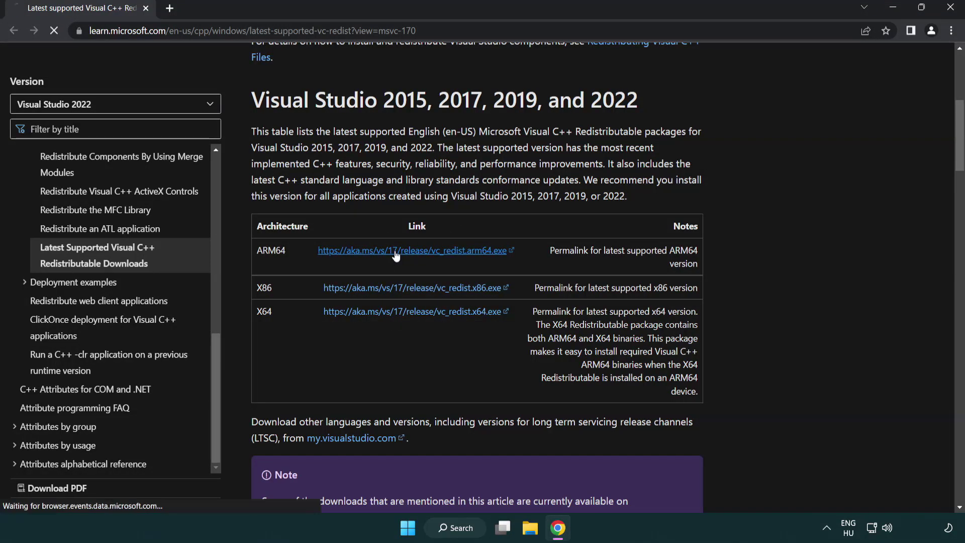
pyautogui.click(402, 288)
pyautogui.click(401, 312)
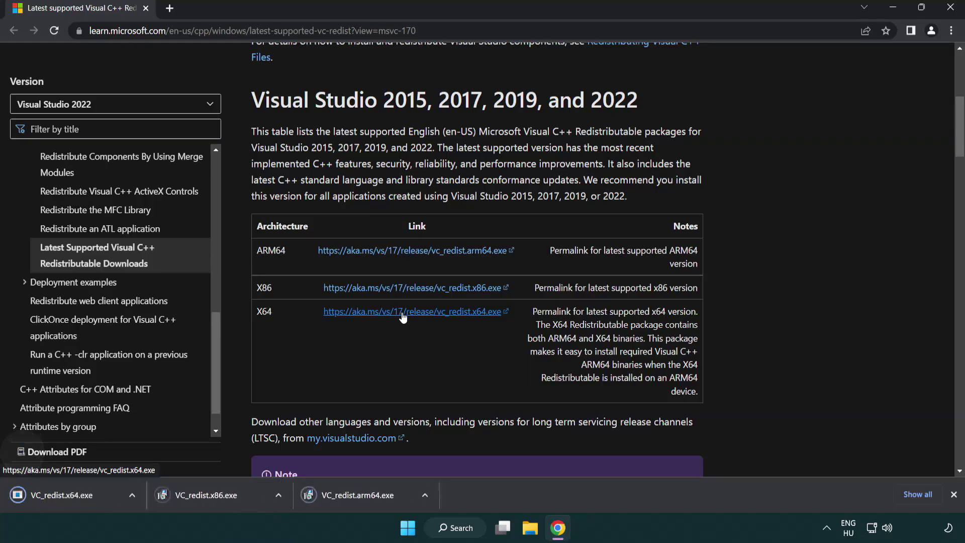
pyautogui.click(369, 500)
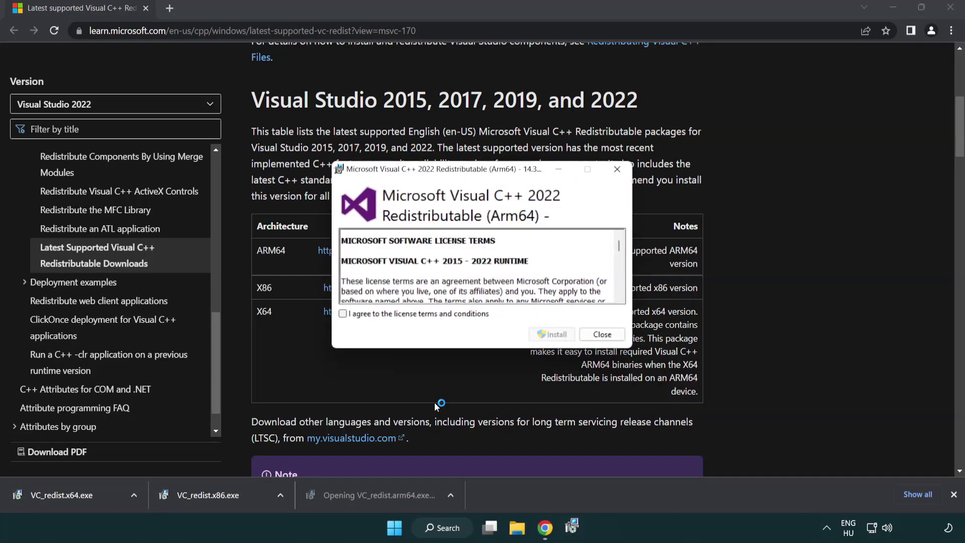
# Try installing the ARM64 redistributable, then dismiss its unsupported-processor failure
pyautogui.moveTo(619, 241); pyautogui.dragTo(620, 291)
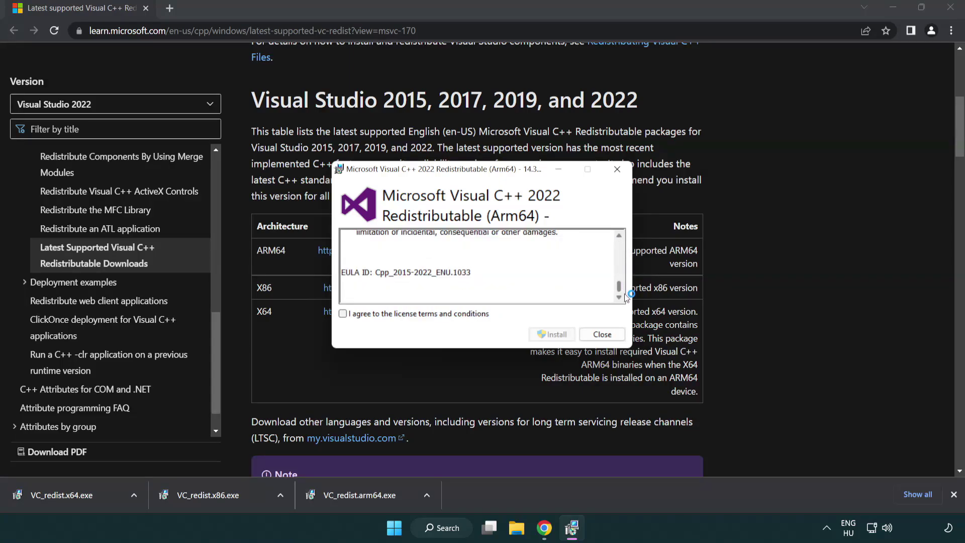
pyautogui.click(343, 314)
pyautogui.click(538, 334)
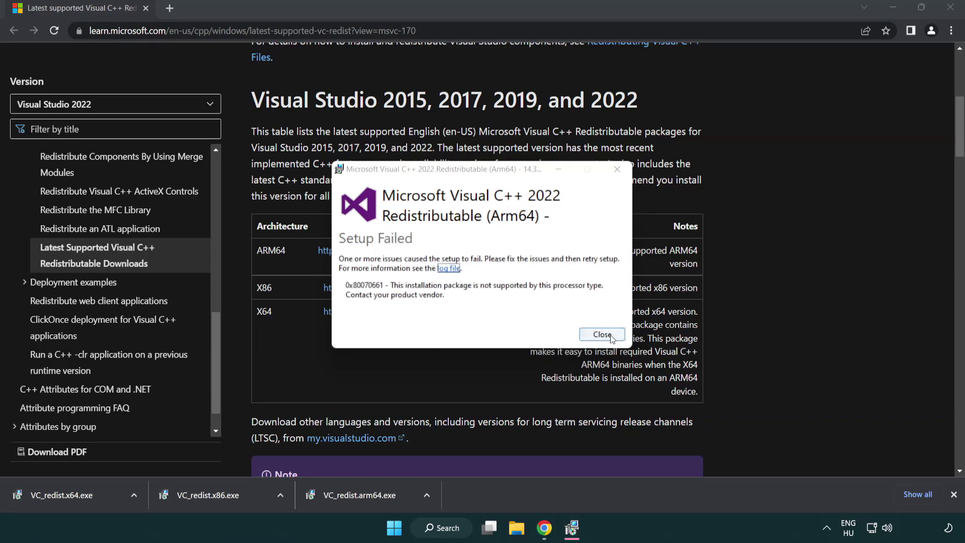
pyautogui.click(602, 335)
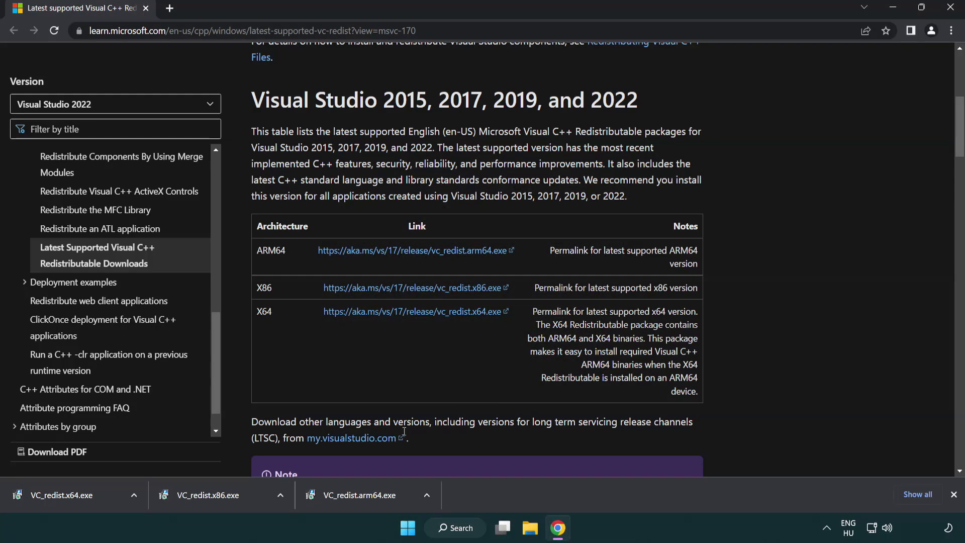
# Install the x86 and x64 Visual C++ 2015-2022 redistributables, closing each without restarting
pyautogui.click(215, 501)
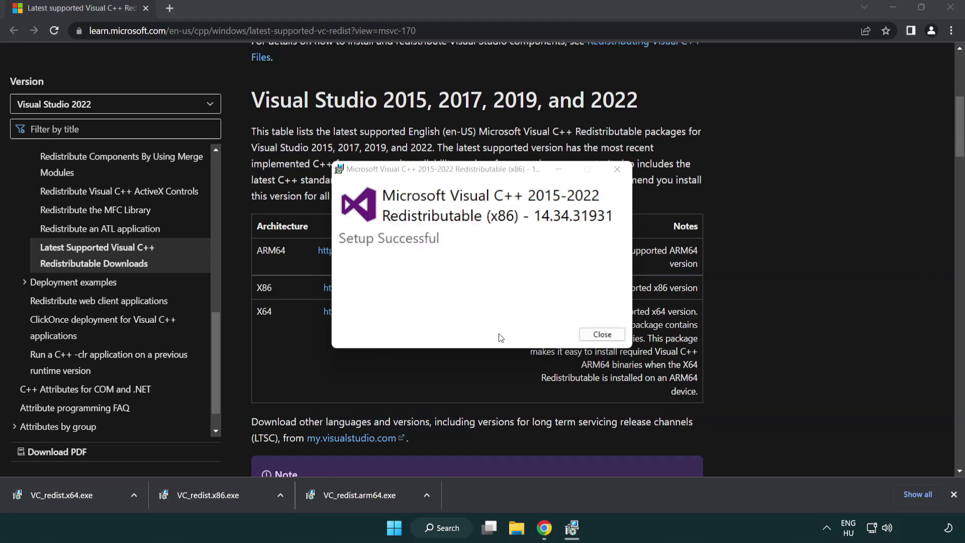
pyautogui.click(603, 335)
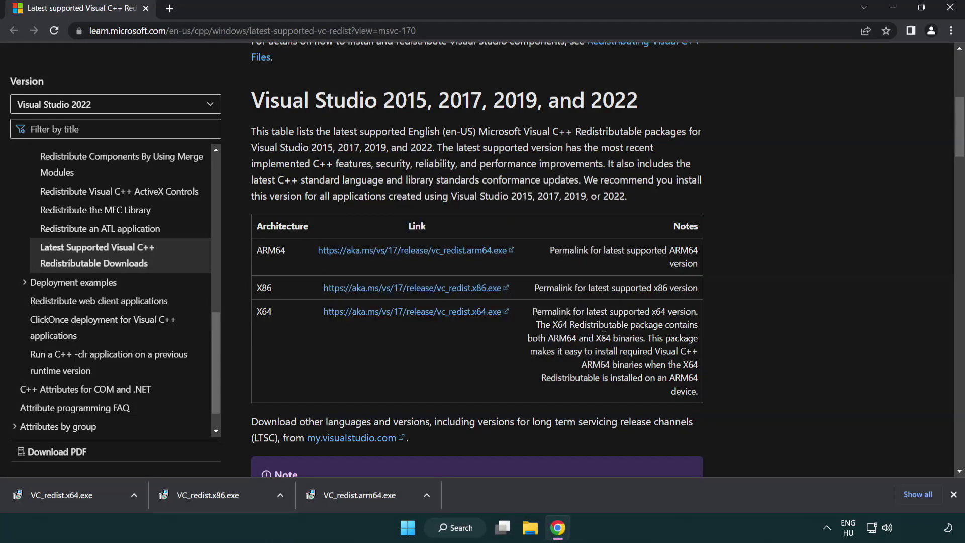
pyautogui.click(73, 493)
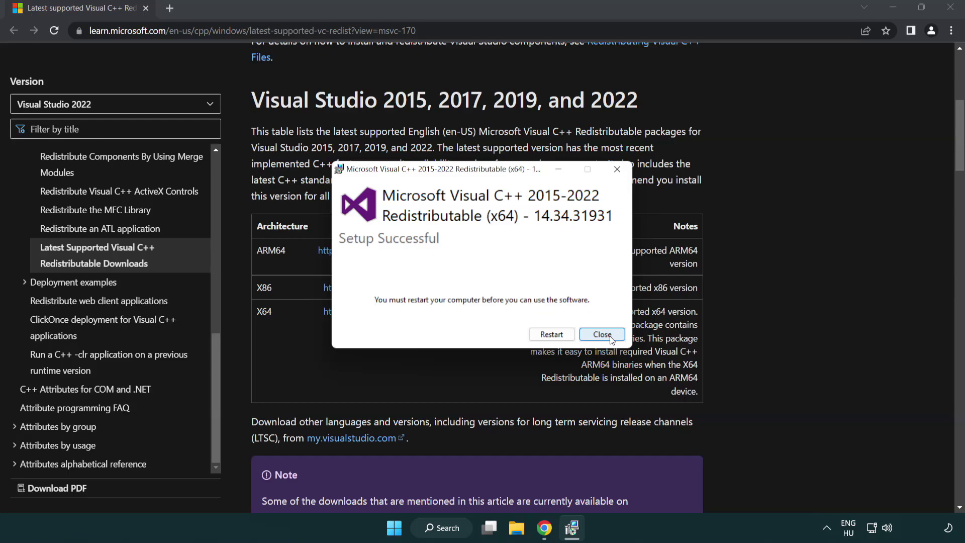
pyautogui.click(611, 336)
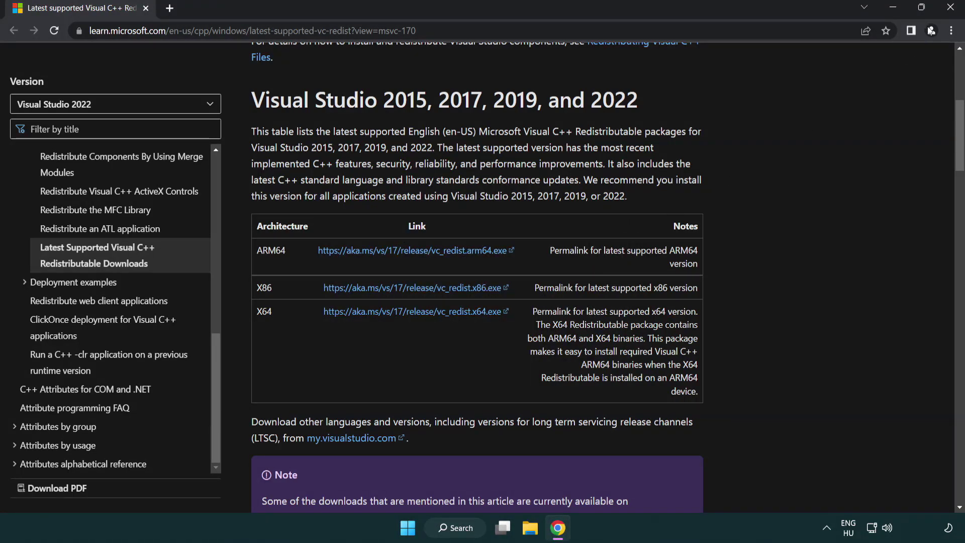
# Close Chrome and launch Command Prompt as administrator from search, centred on screen
pyautogui.click(951, 9)
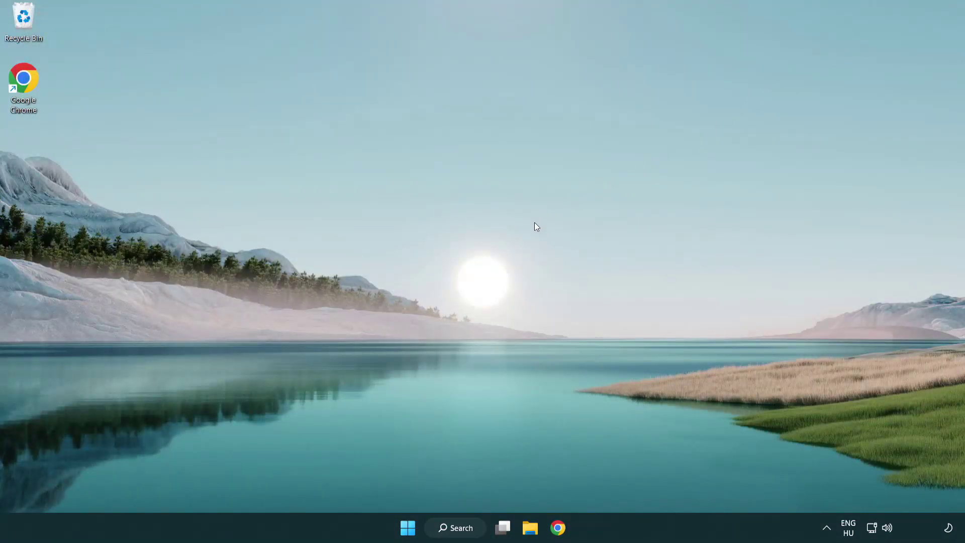
pyautogui.click(450, 528)
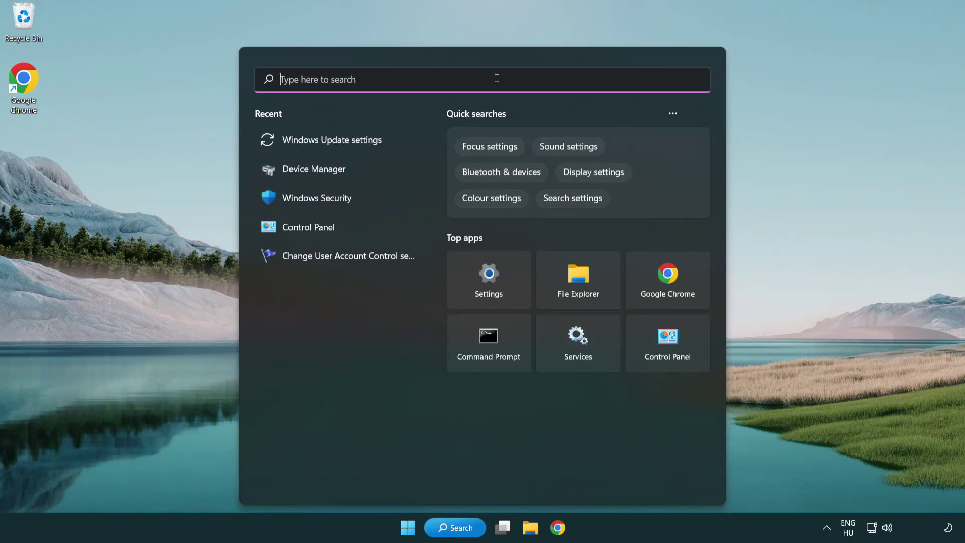
pyautogui.write('cmd')
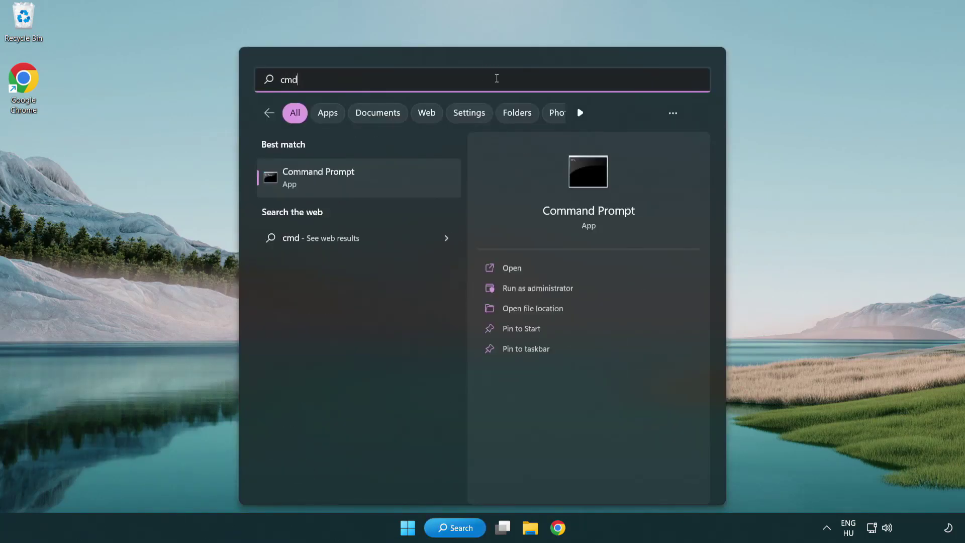
pyautogui.rightClick(372, 187)
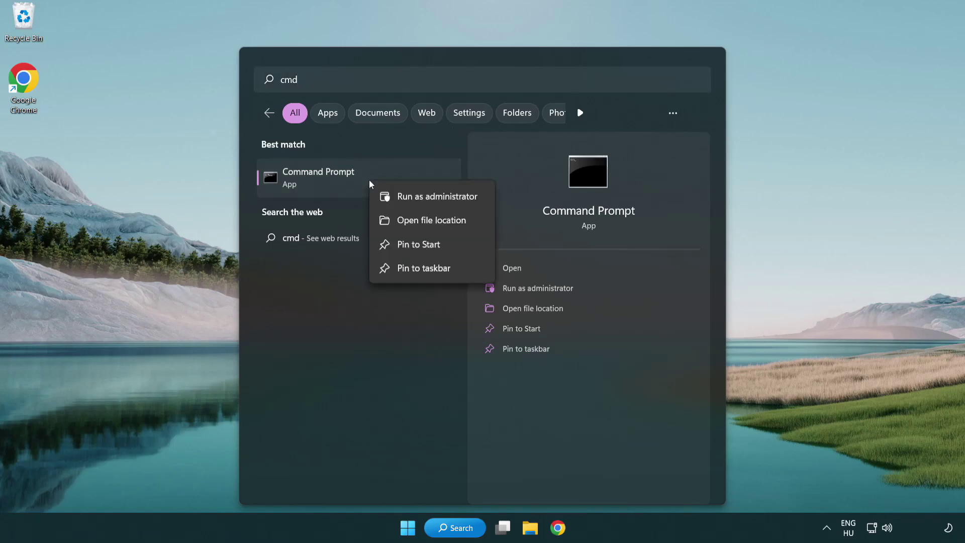
pyautogui.click(436, 199)
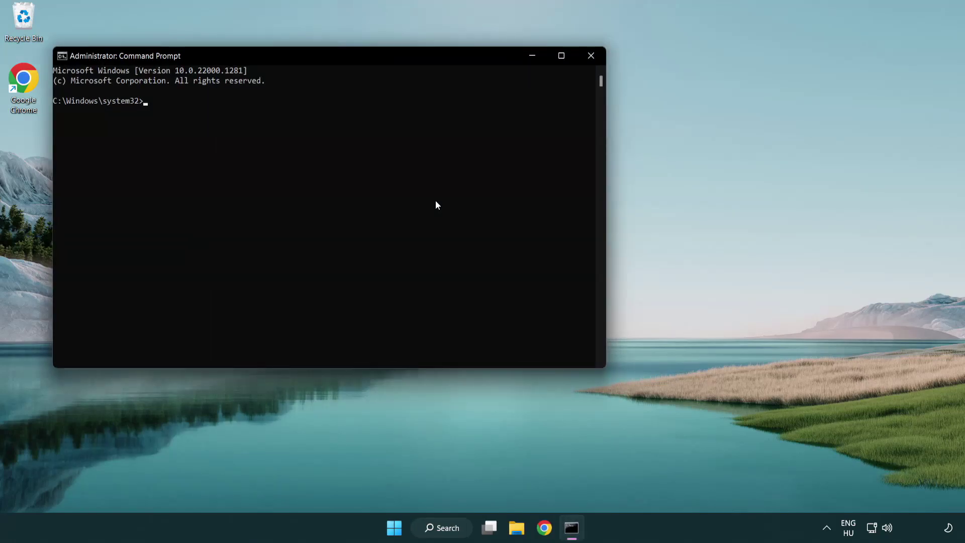
pyautogui.moveTo(349, 52); pyautogui.dragTo(486, 100)
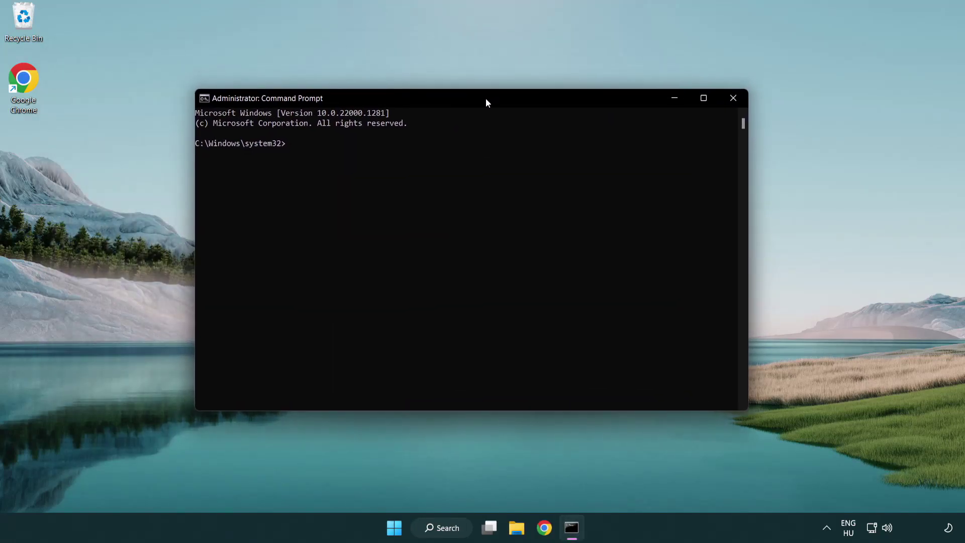
# Run sfc /scannow, which finds no integrity violations, then close Command Prompt
pyautogui.write('s')
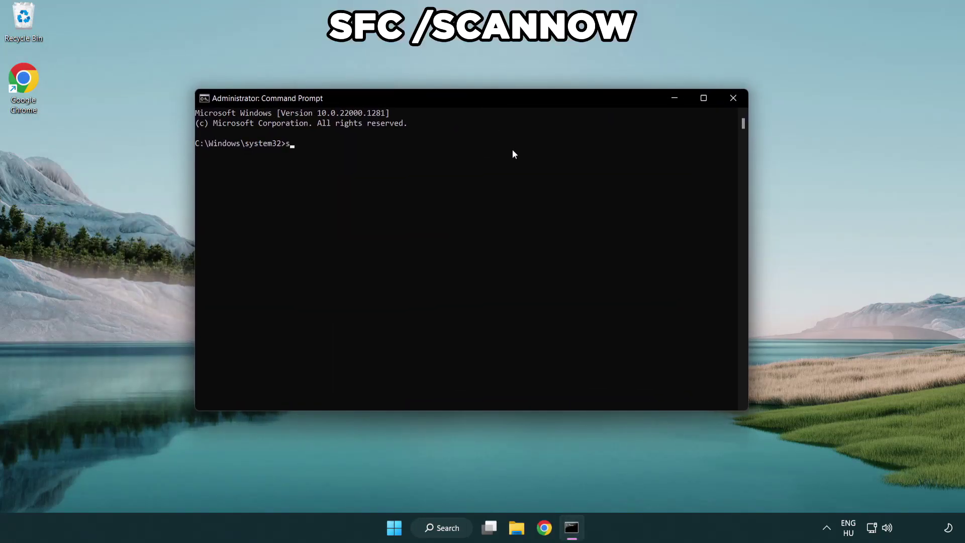
pyautogui.write('fc /scannow')
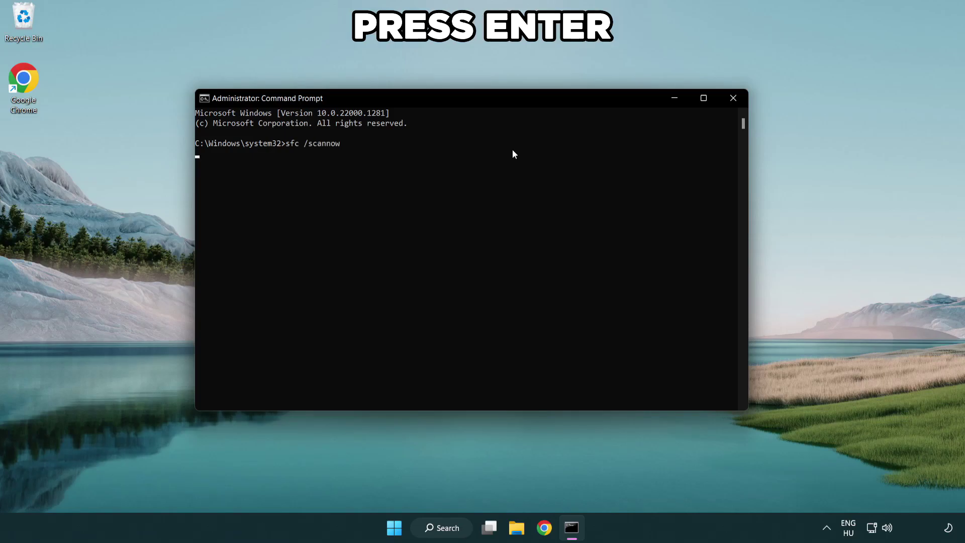
pyautogui.press('Return')
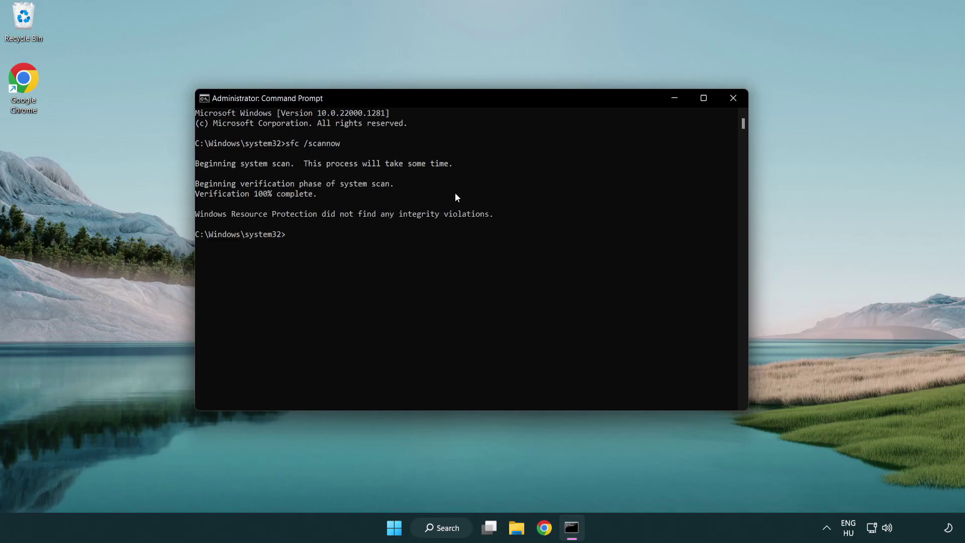
pyautogui.click(737, 101)
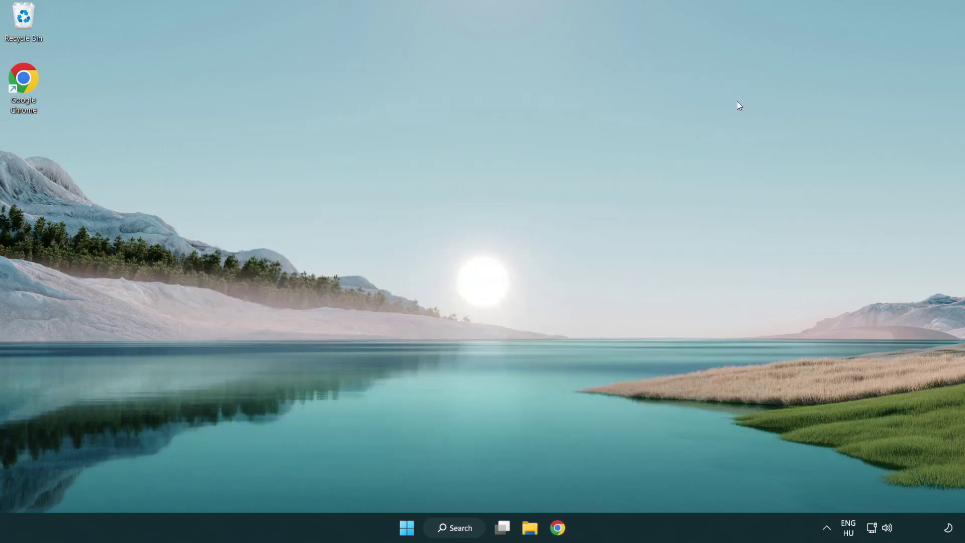
# Open the Start menu's power options with Restart available
pyautogui.click(407, 531)
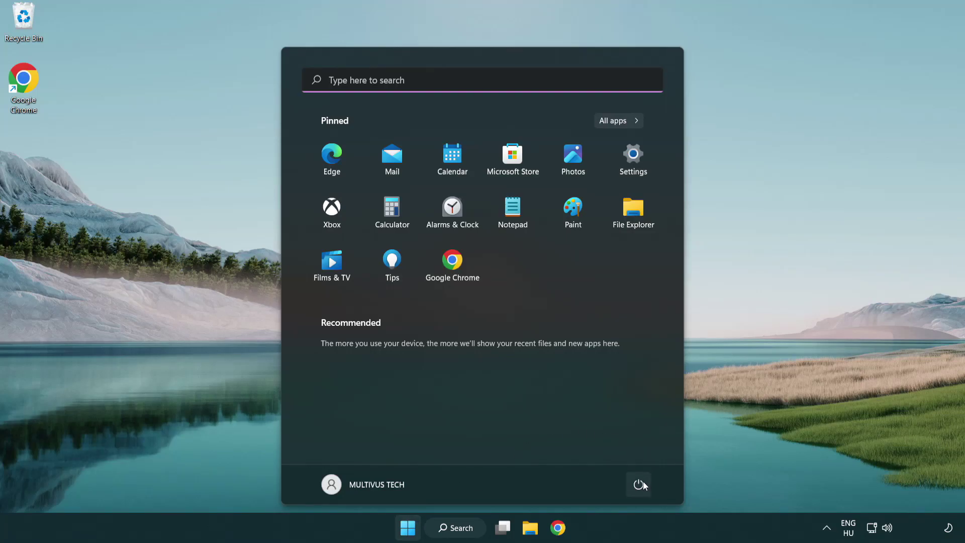
pyautogui.click(643, 483)
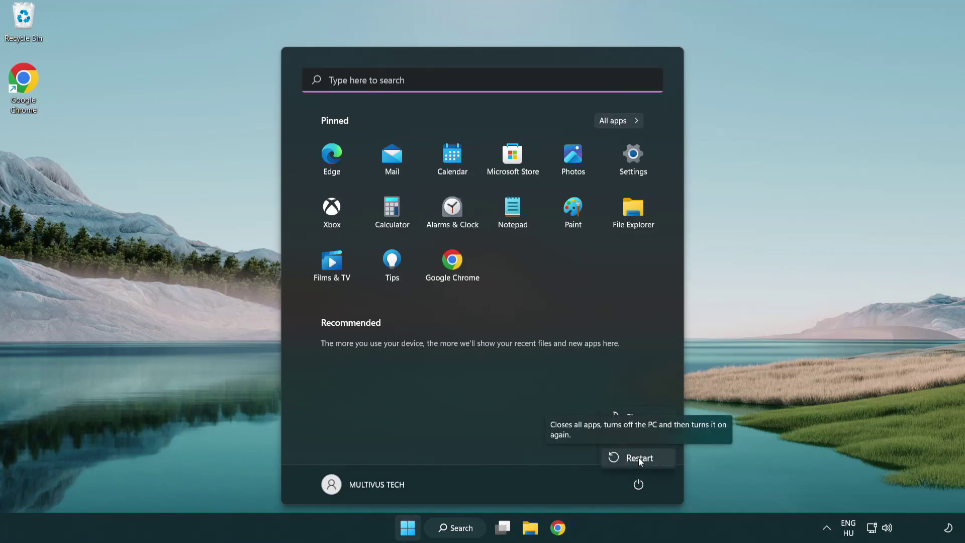